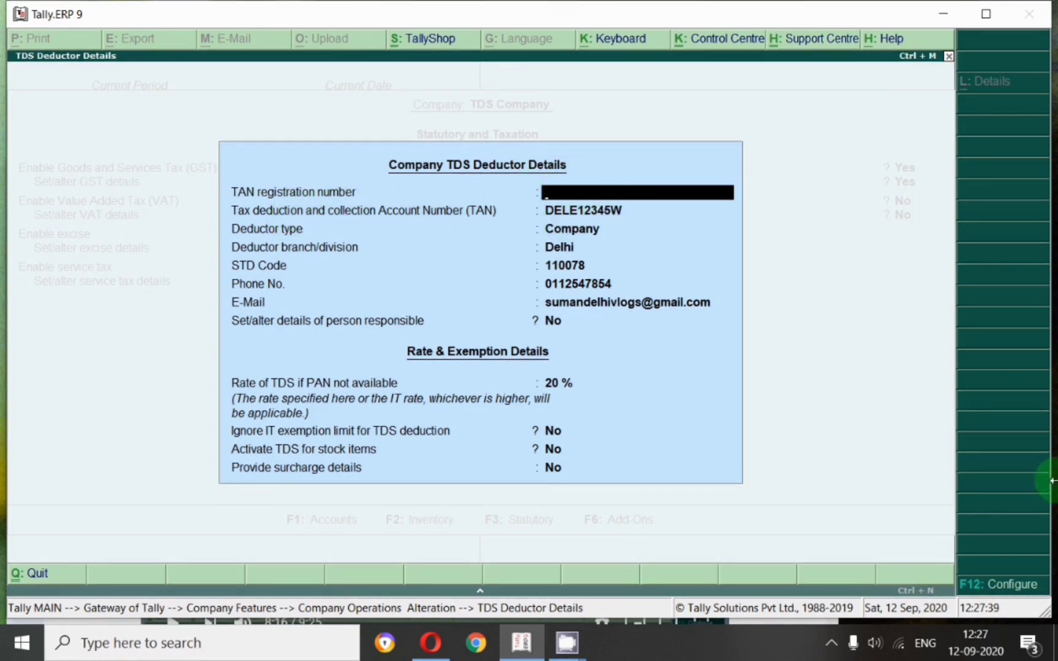
Review the company's TDS deductor details, accepting Company as the deductor type and Delhi as the branch.
key("Return")
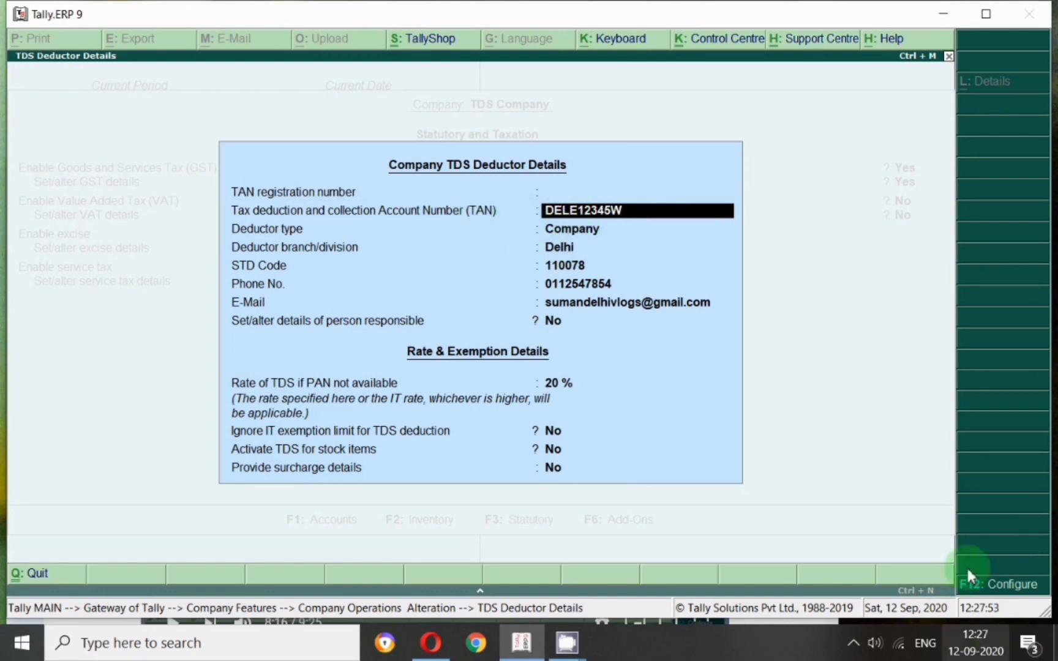
key("Return")
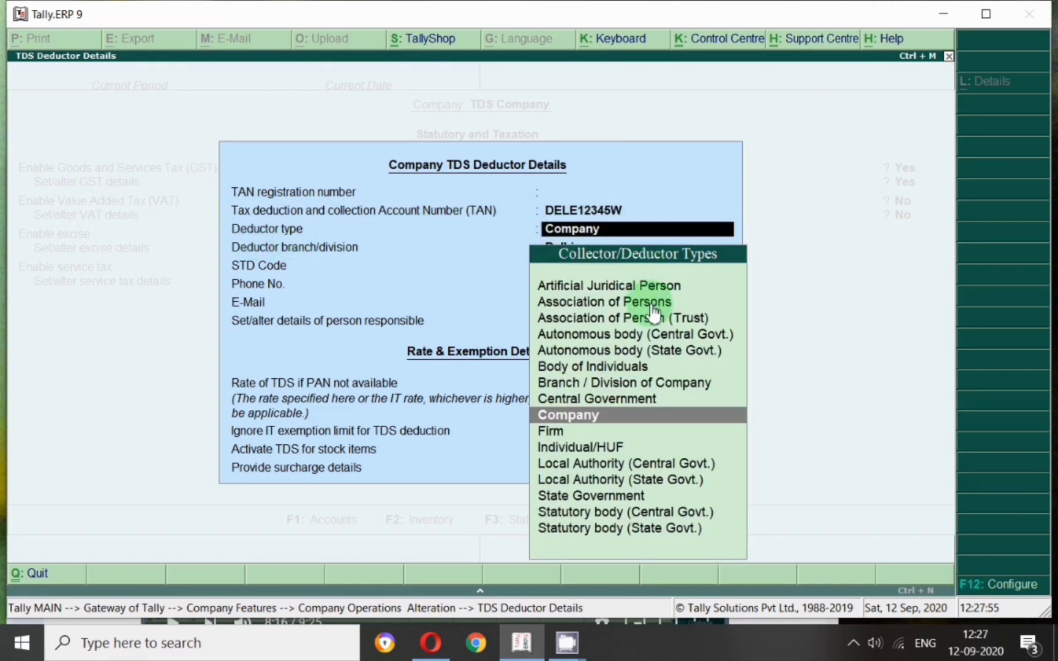
key("Return")
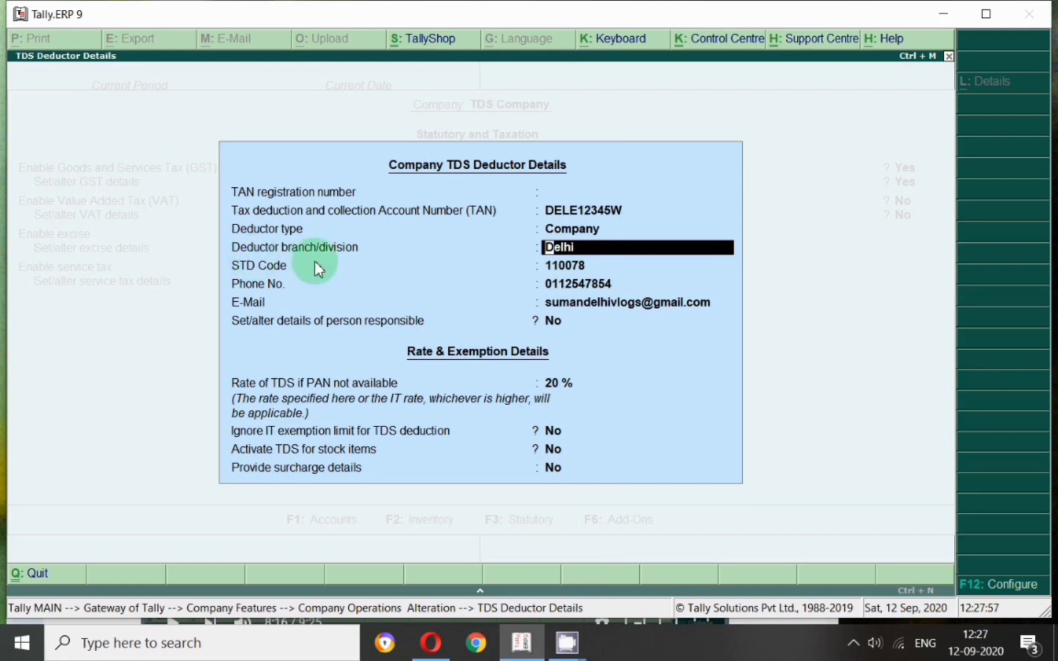
left_click(544, 262)
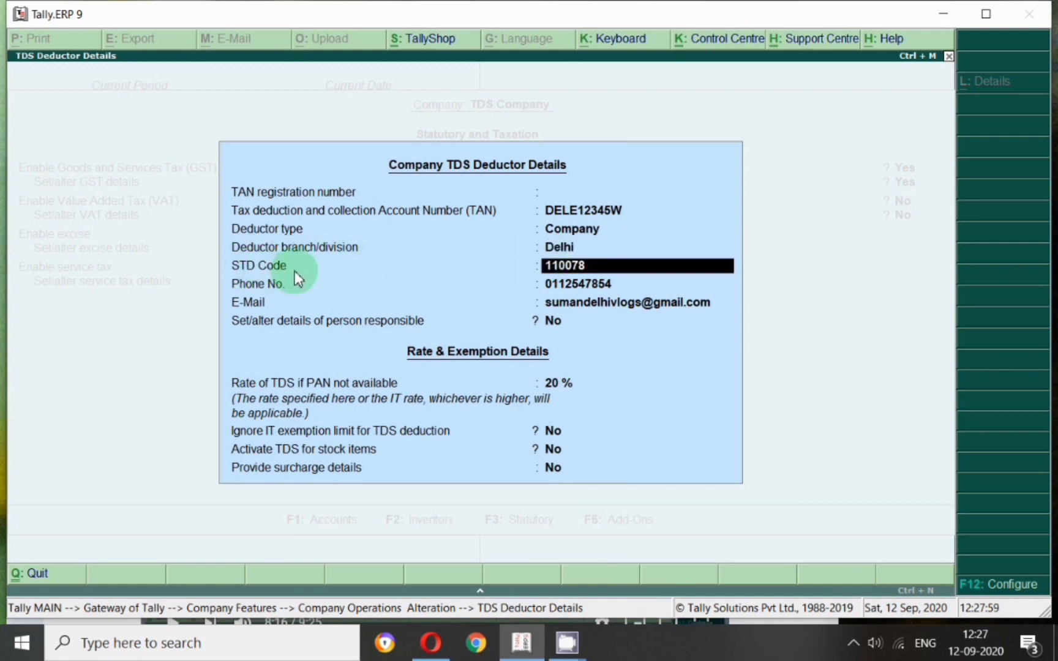
key("Return")
key("Return")
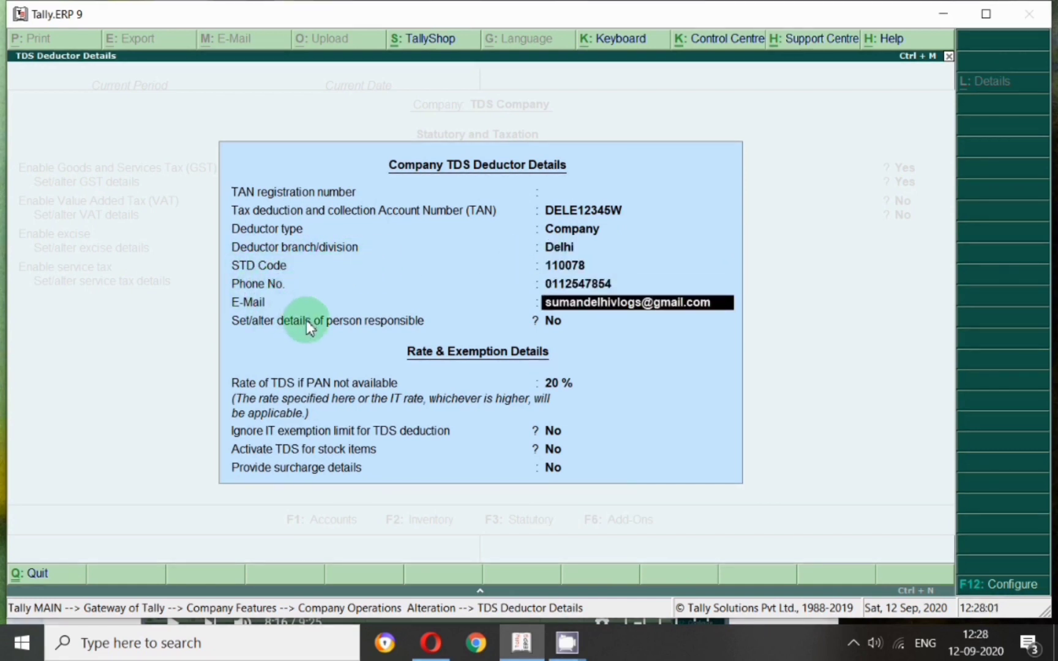
key("Return")
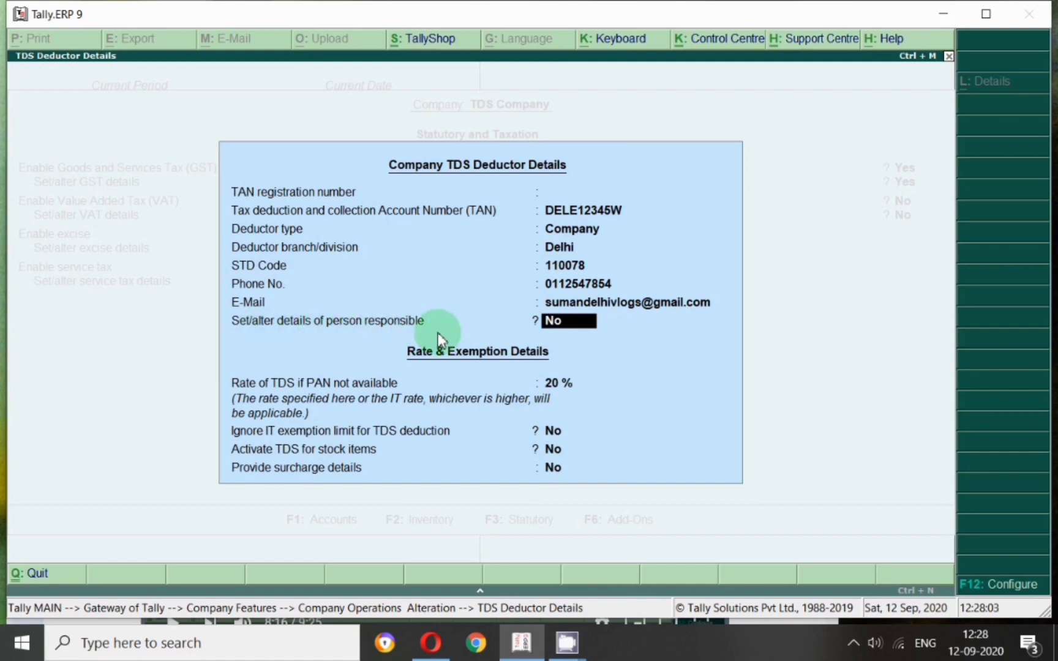
Enable setting the details of the person responsible for TDS, and accept that person's identity, address and contact fields.
type("y")
key("Return")
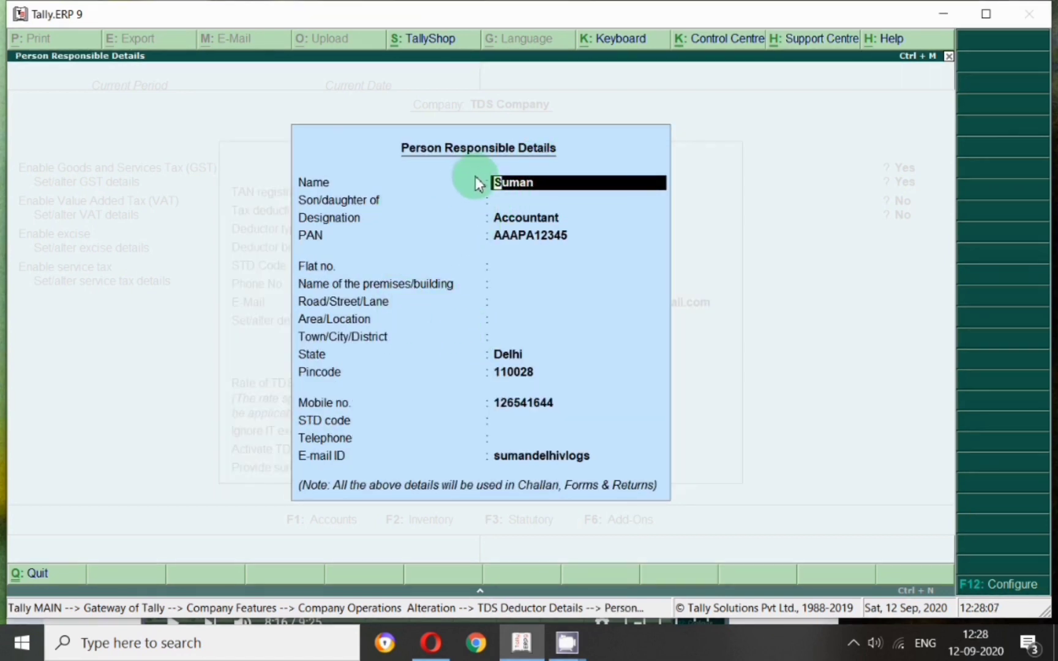
key("Return")
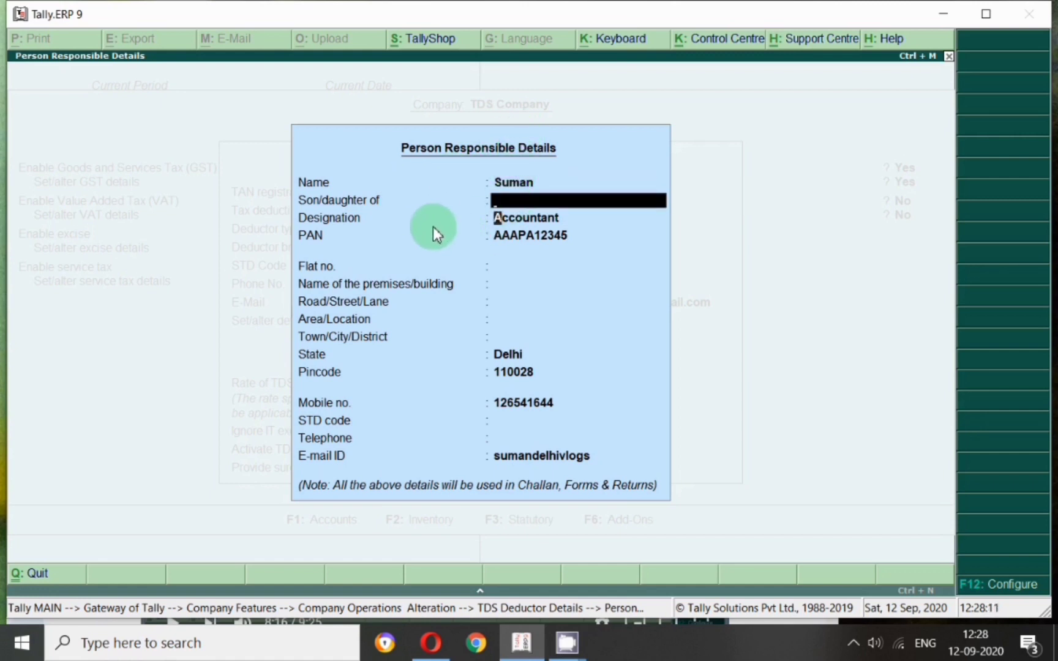
key("Return")
key("Return")
key("Return")
key("Return")
key("Return")
key("Return")
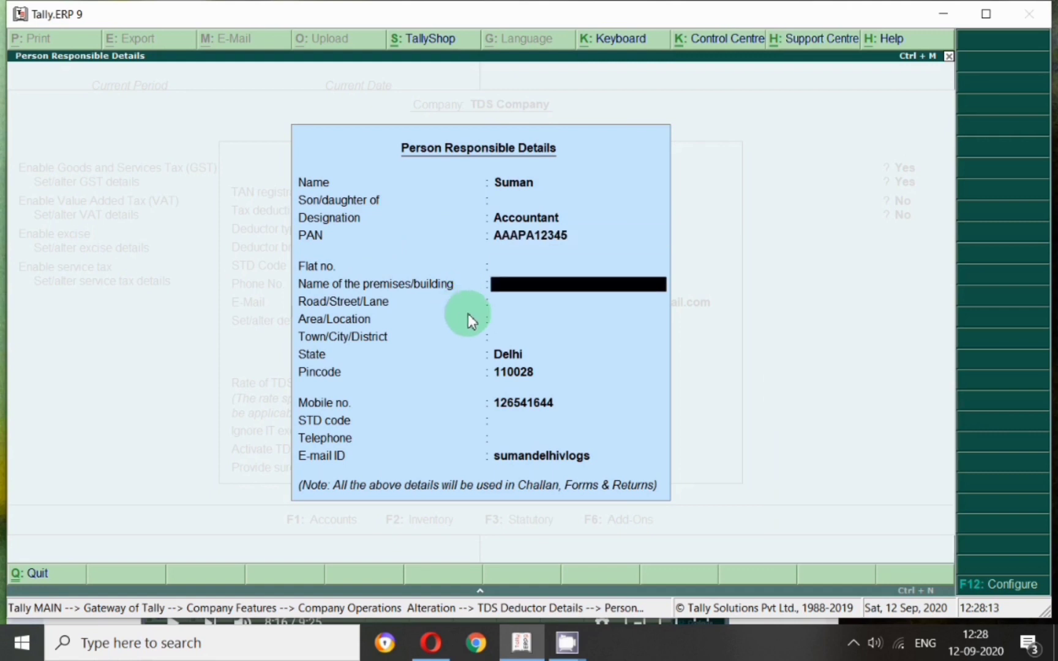
key("Return")
key("Return")
key("Return")
key("Return")
key("Return")
key("Return")
key("Return")
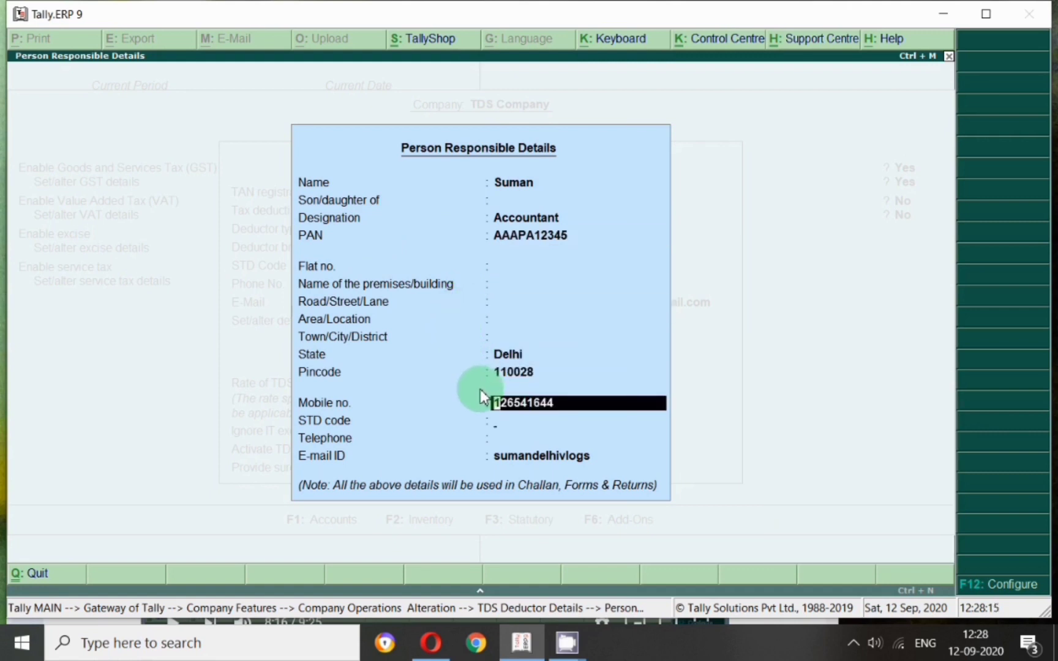
key("Return")
key("Return")
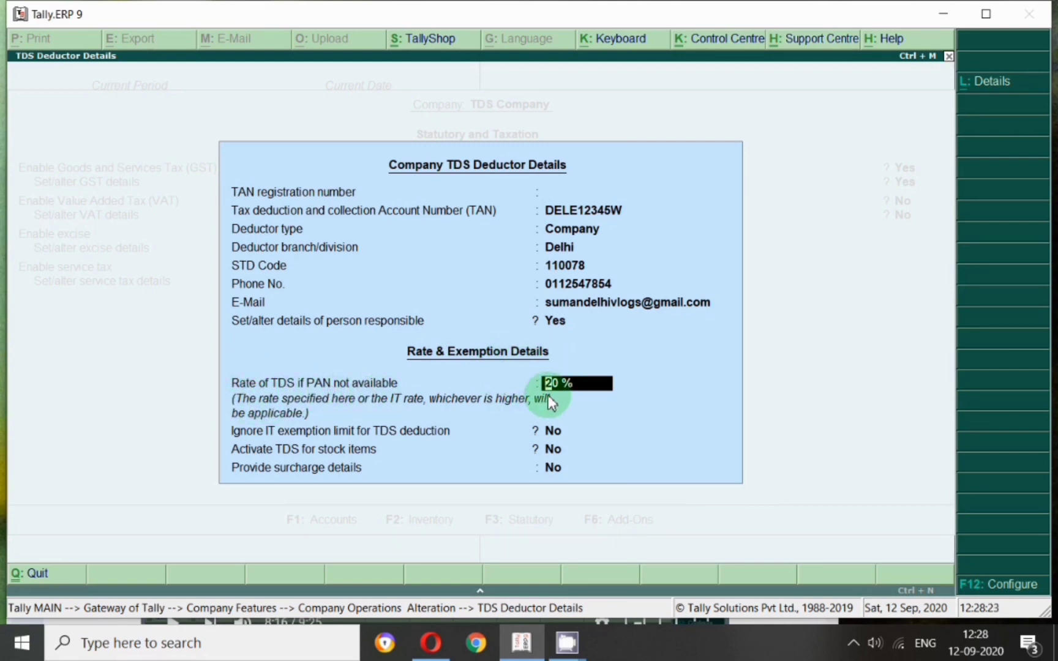
Accept the 20 % TDS rate for missing PAN with the exemption, stock item and surcharge options at No, and save the statutory features.
key("Return")
key("Return")
key("Return")
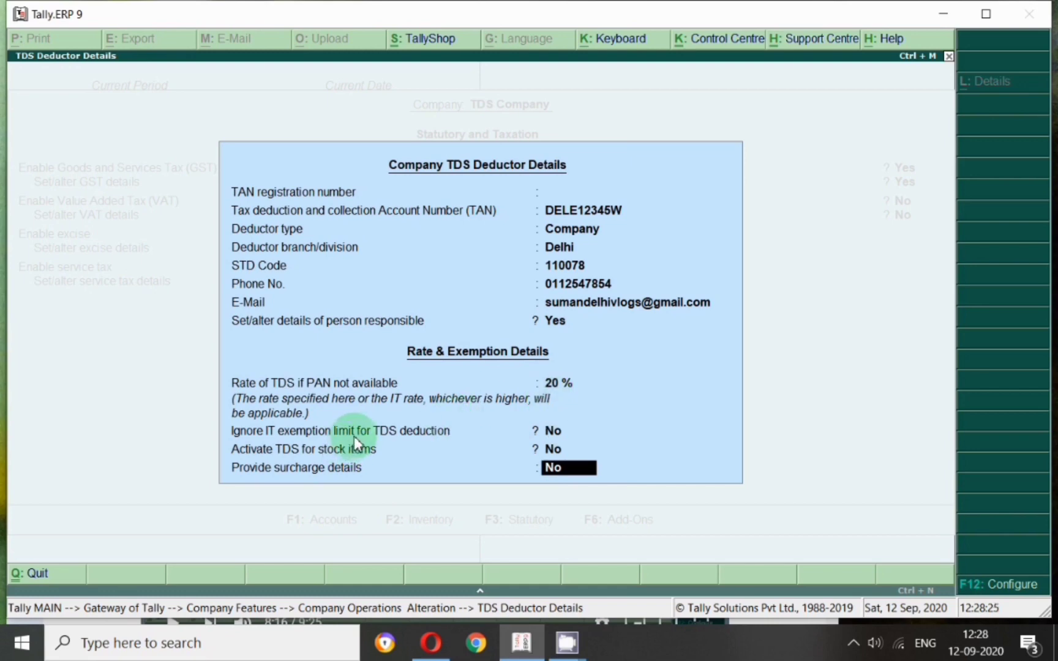
key("Return")
key("Return")
key("Return")
key("Return")
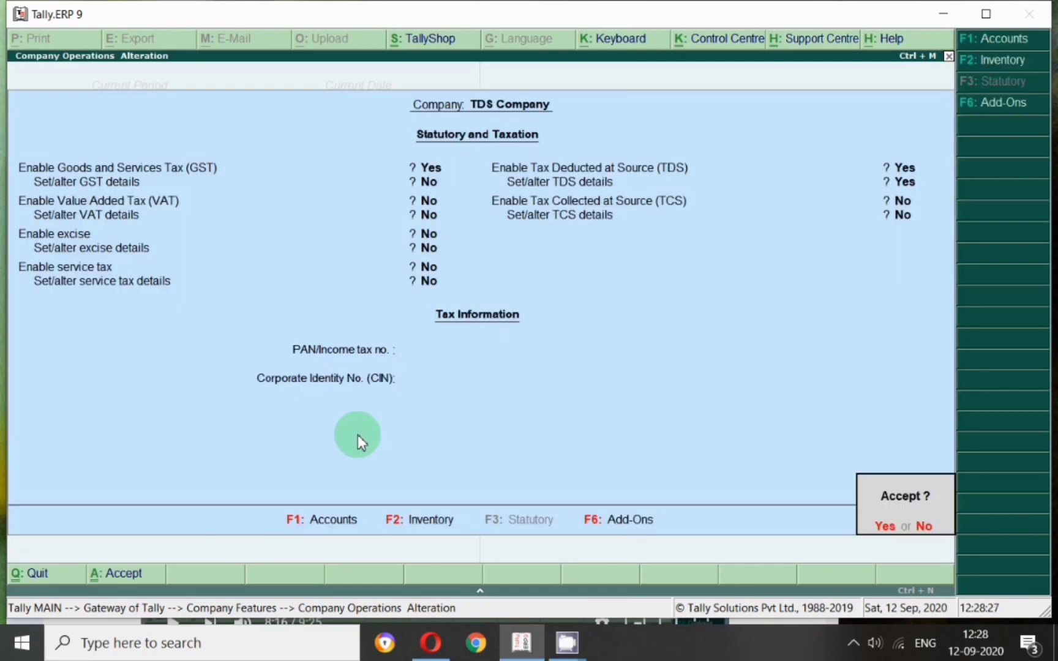
key("Return")
key("Escape")
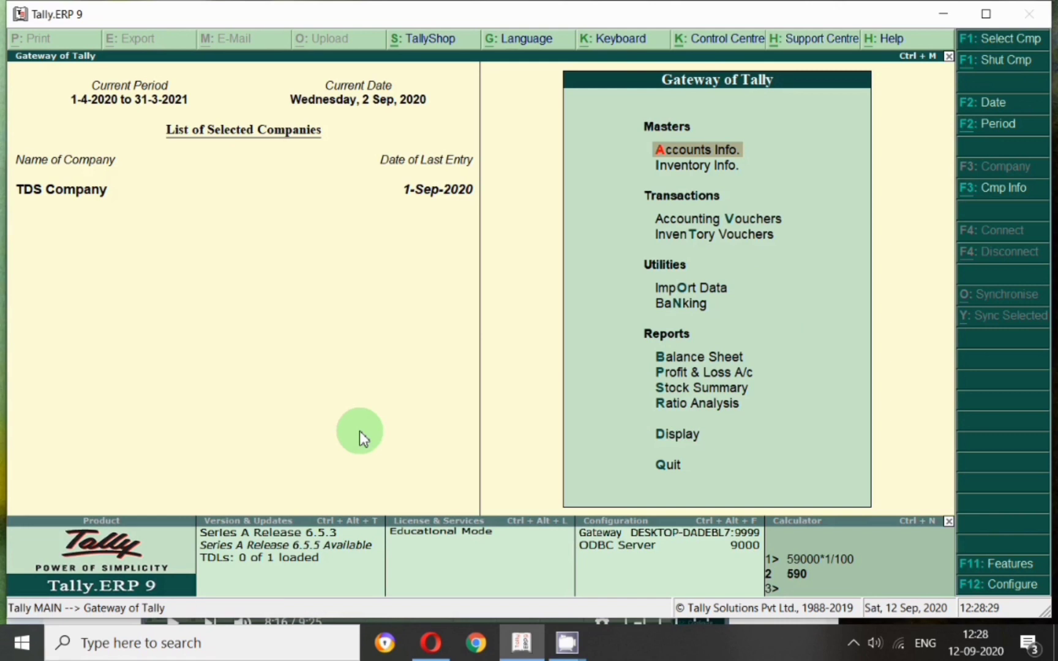
Open the party ledger Yadav Freight Carriage C from the accounts masters.
key("Return")
key("Down")
key("Return")
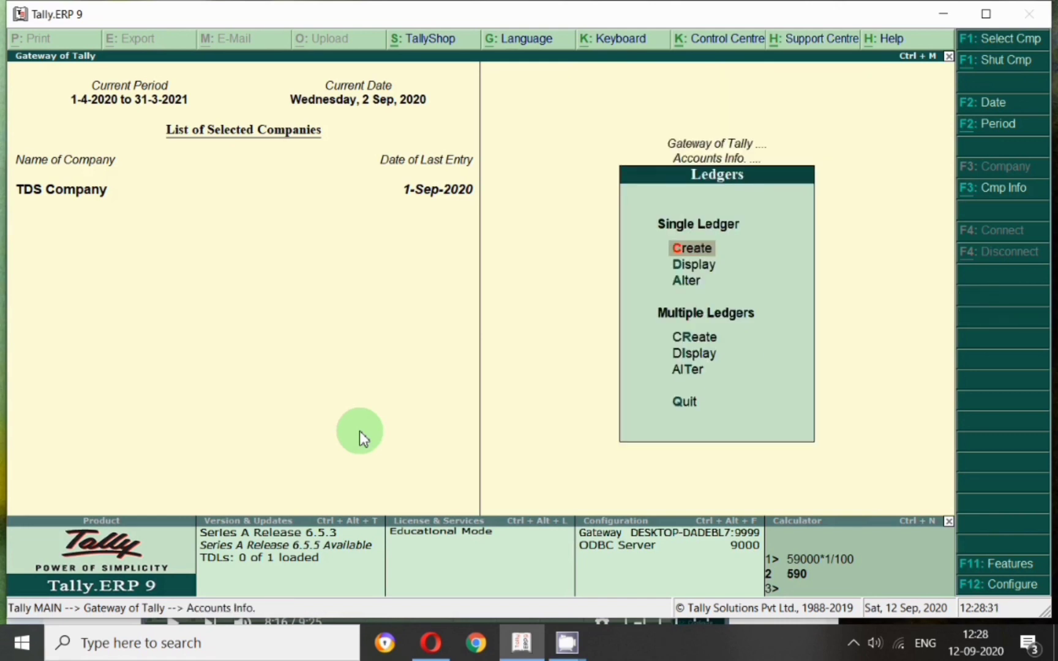
key("Down")
key("Return")
type("Ya")
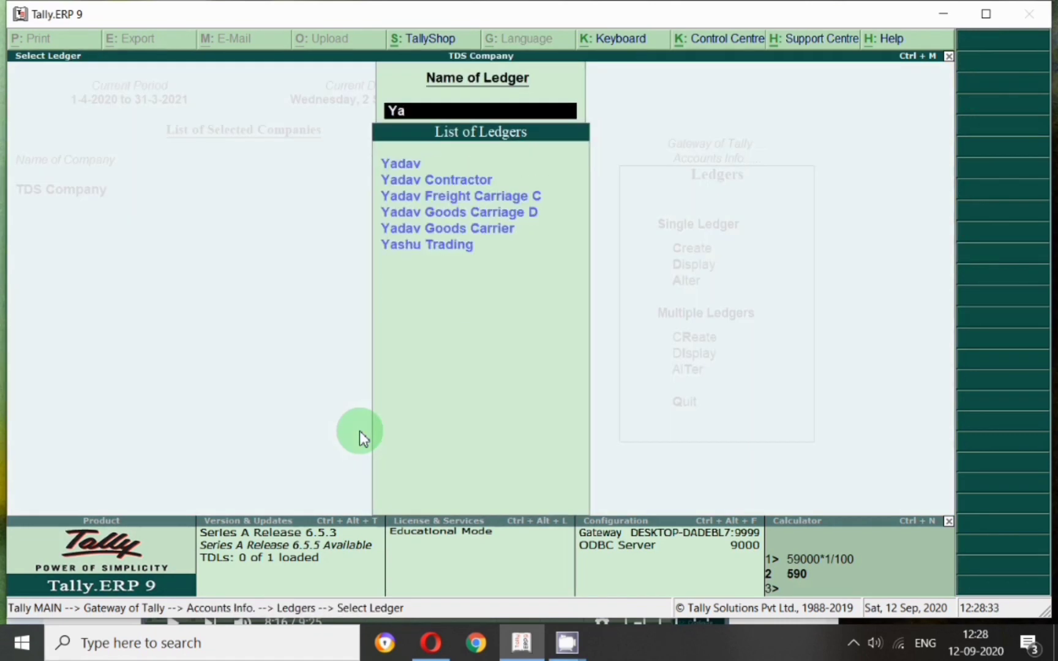
key("Down")
key("Down")
key("Return")
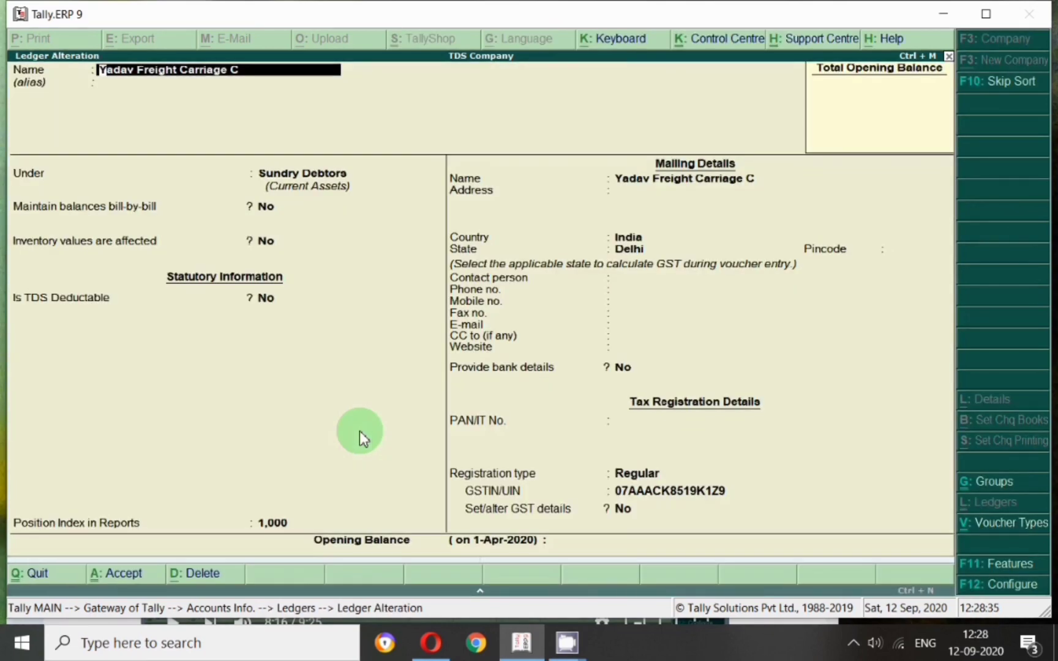
Review the party ledger's name, alias, Sundry Debtors group and bill-by-bill setting.
key("Return")
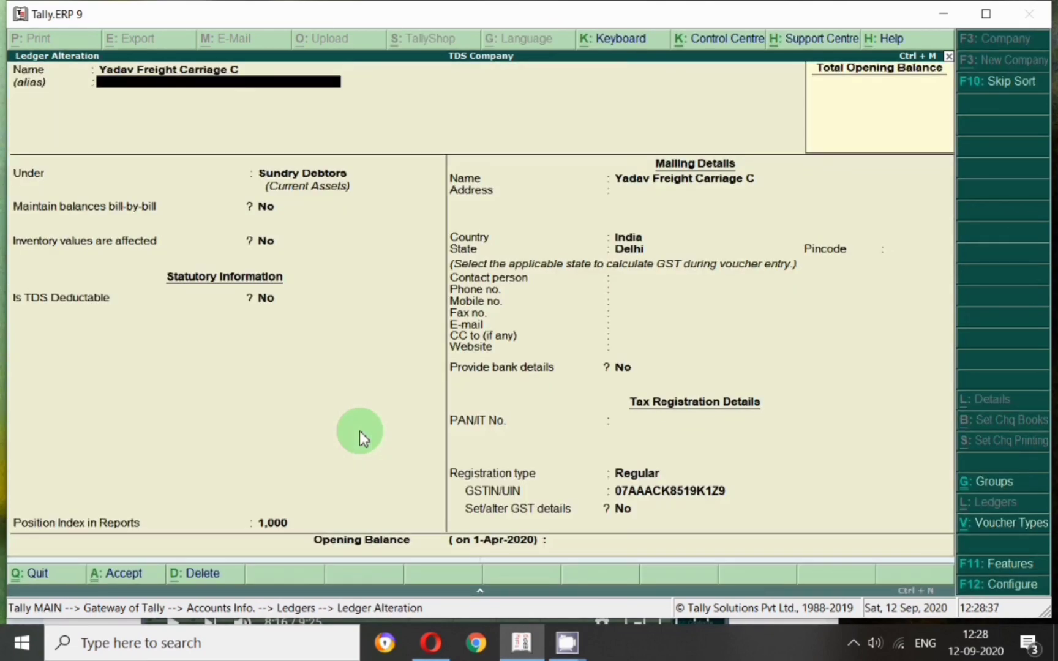
key("Return")
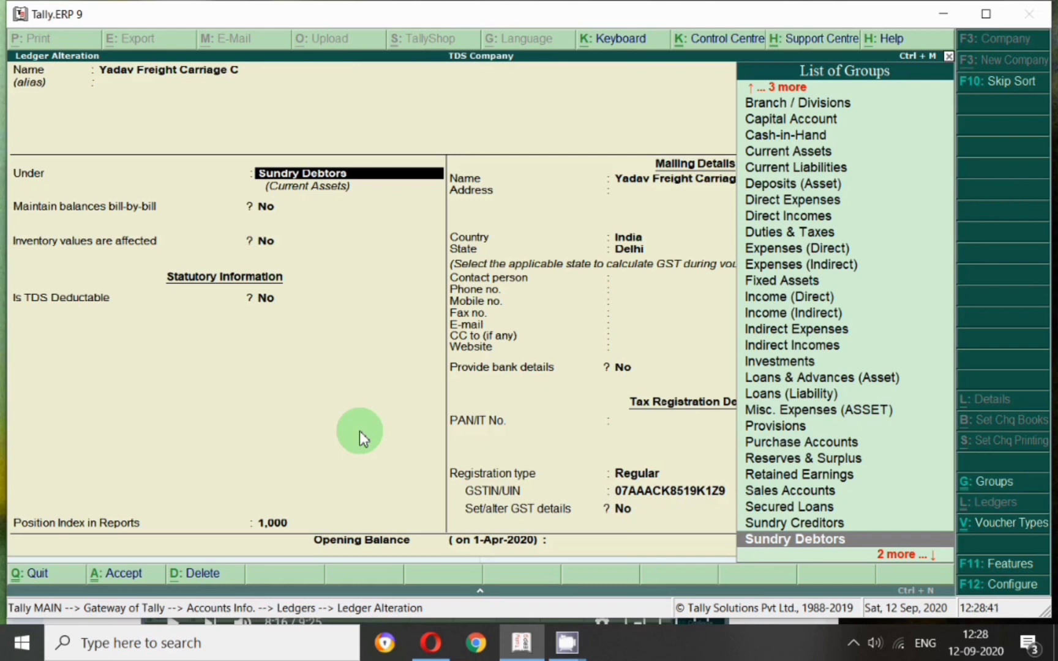
key("Return")
key("Return")
key("Return")
key("Return")
key("Return")
key("Return")
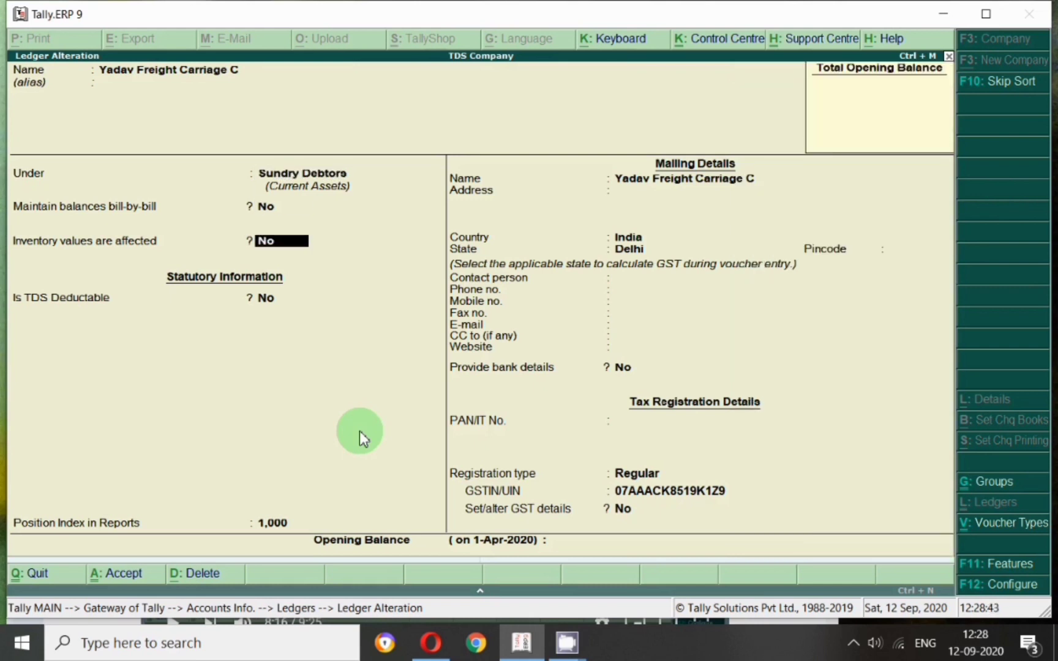
Review the party ledger's TDS deductible setting, mailing address, contact fields and bank details option.
key("Return")
key("Return")
key("Return")
key("Return")
key("Return")
key("Return")
key("Return")
key("Return")
key("Return")
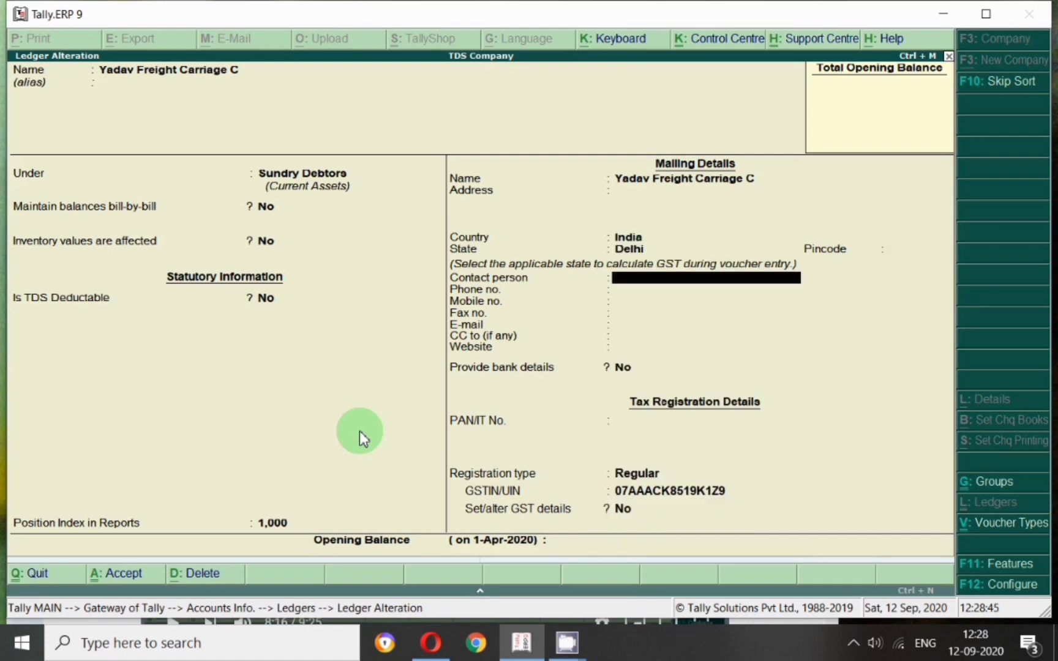
key("Return")
key("Return")
key("Return")
key("Return")
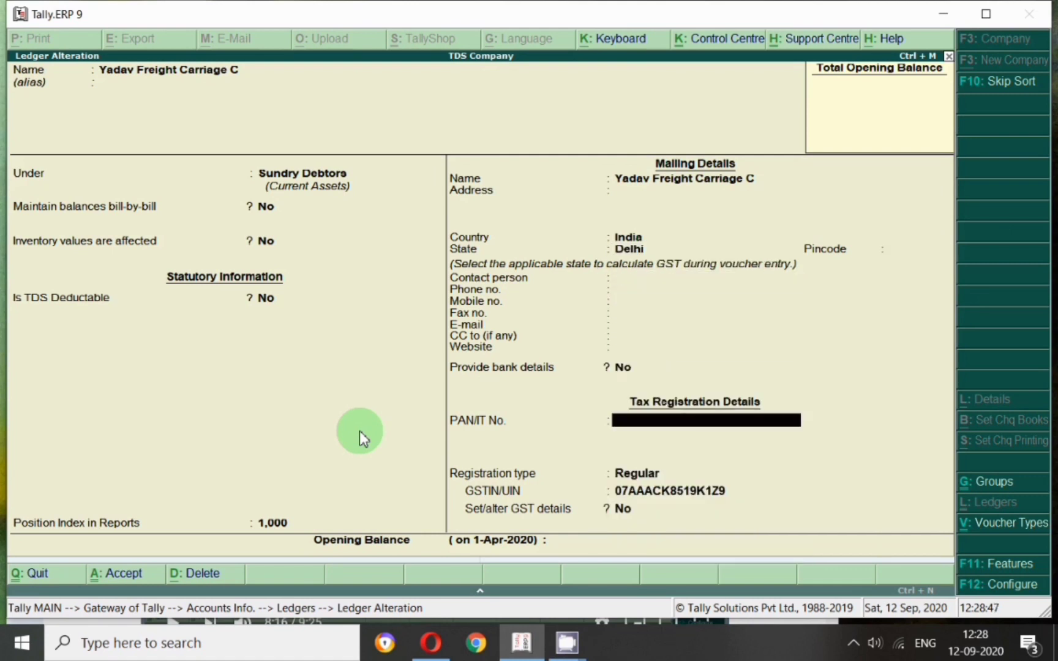
Check the party's Regular registration type and GSTIN, and close the ledger without an opening balance.
key("Up")
key("Return")
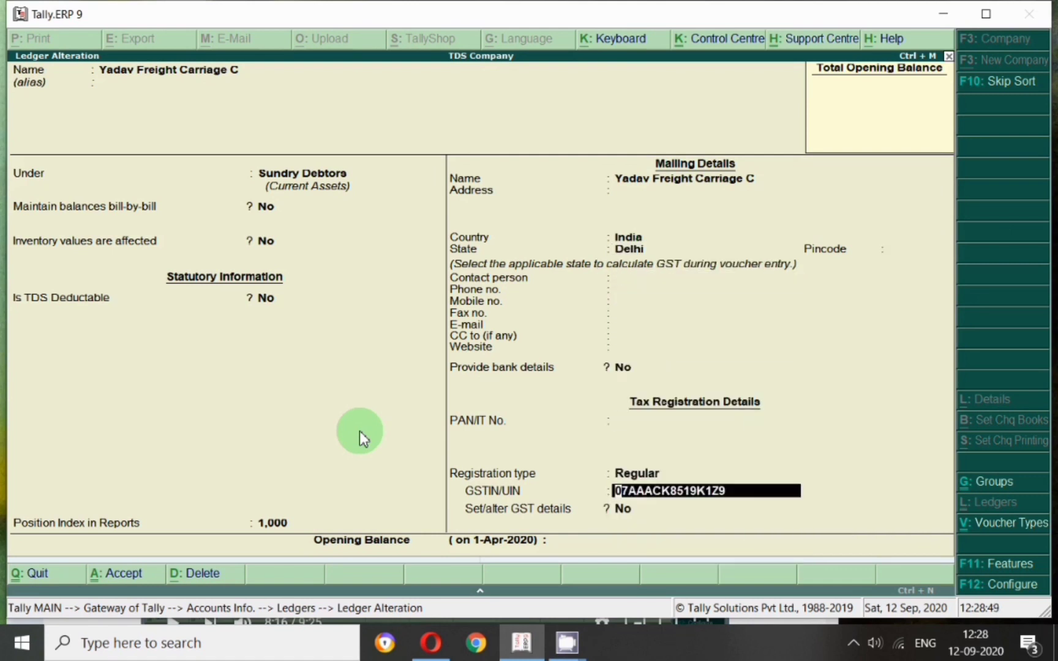
key("Return")
key("Return")
key("Return")
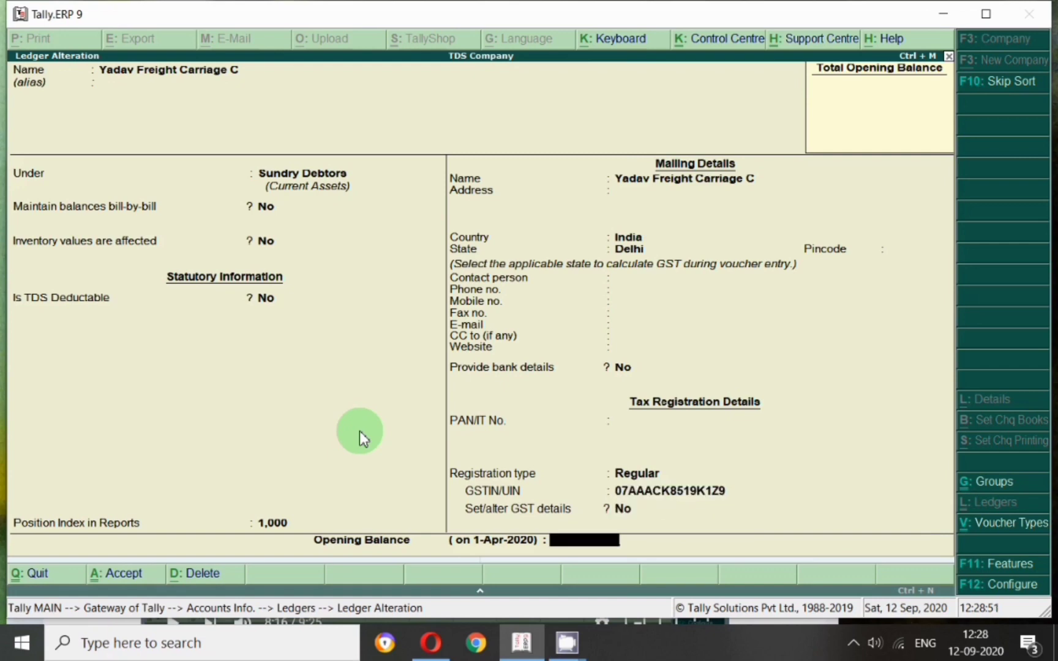
key("Return")
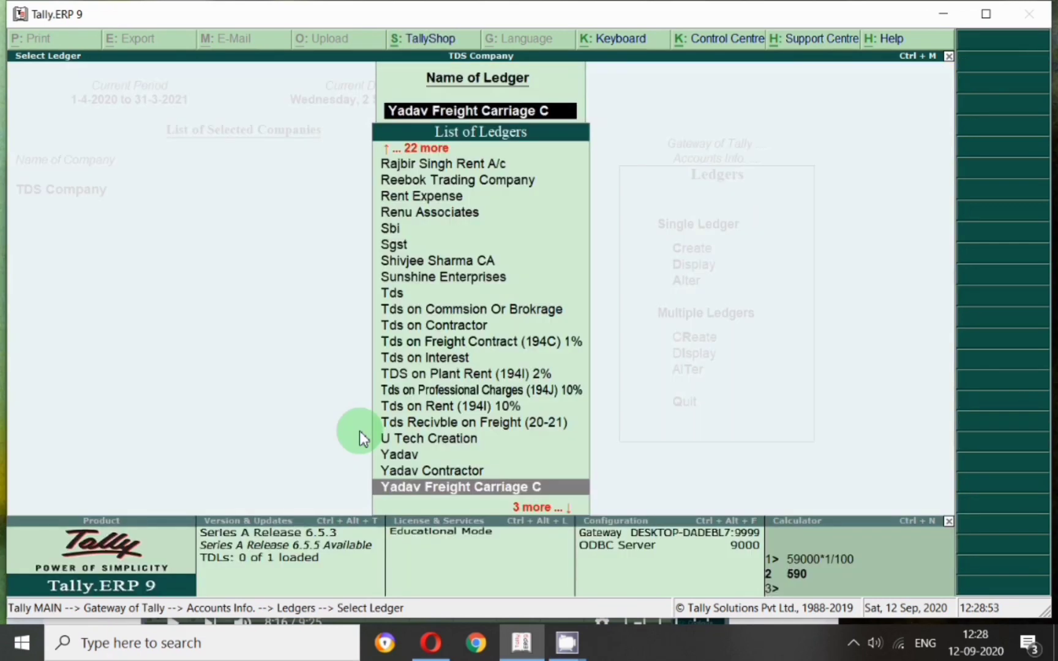
Open the Freight Service ledger for alteration.
type("Fre")
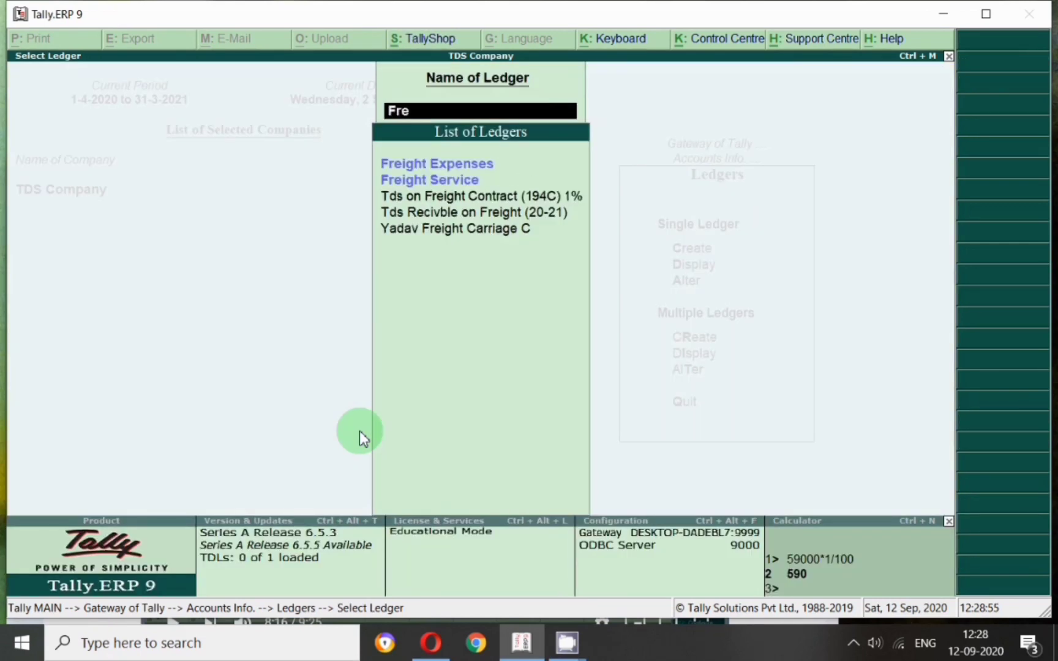
key("Down")
key("Return")
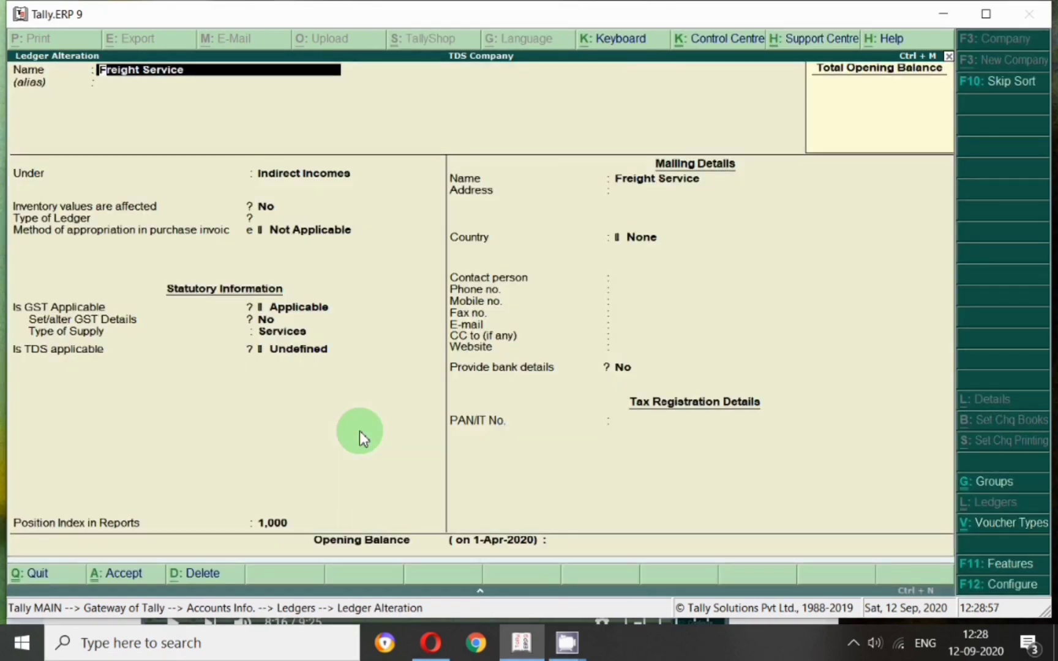
Accept Indirect Incomes as the Freight Service group, Not Applicable for ledger type and appropriation method, and GST as Applicable.
key("Return")
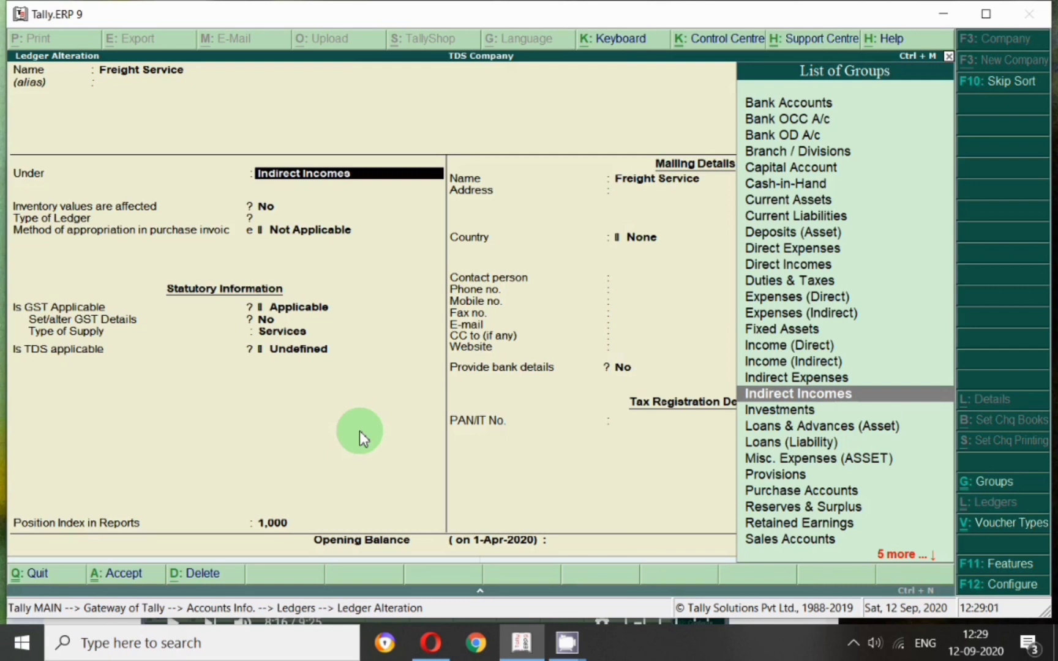
key("Return")
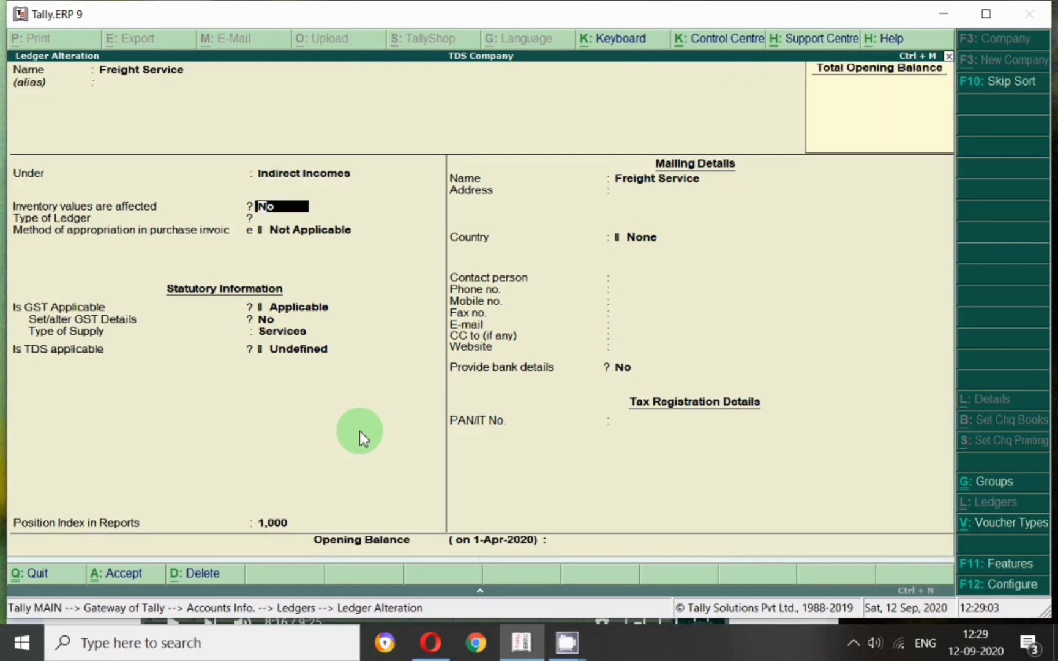
key("Return")
key("Return")
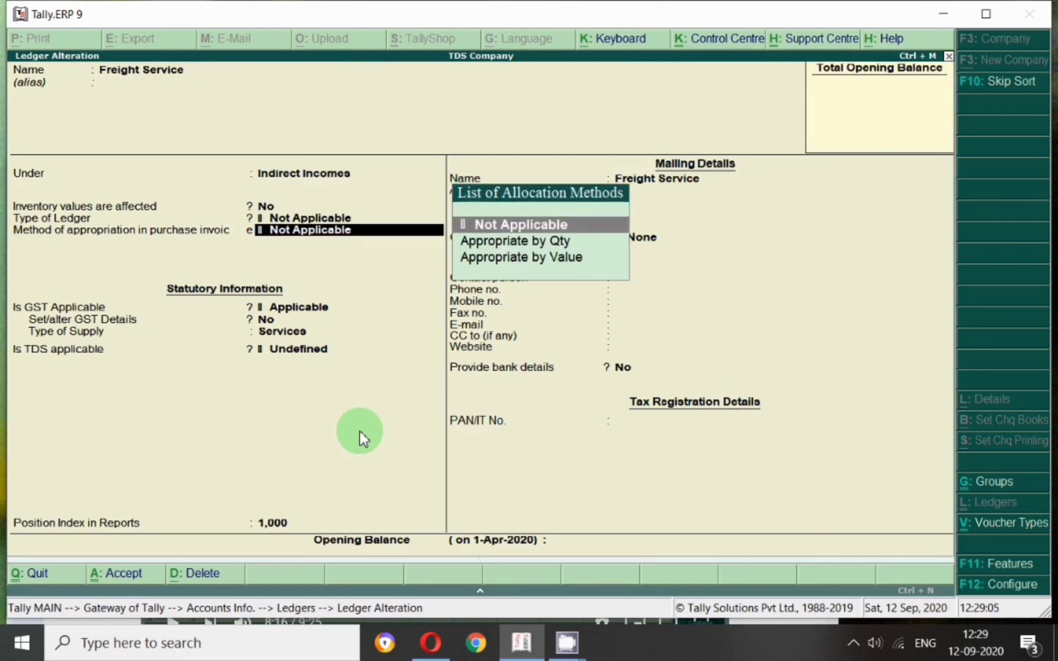
key("Return")
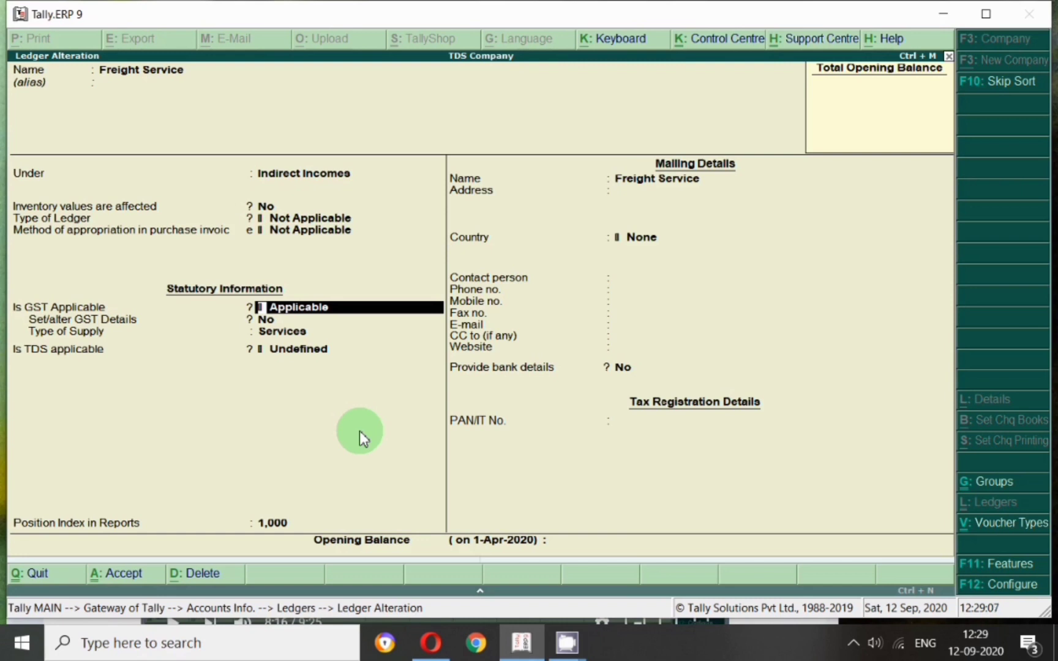
key("Return")
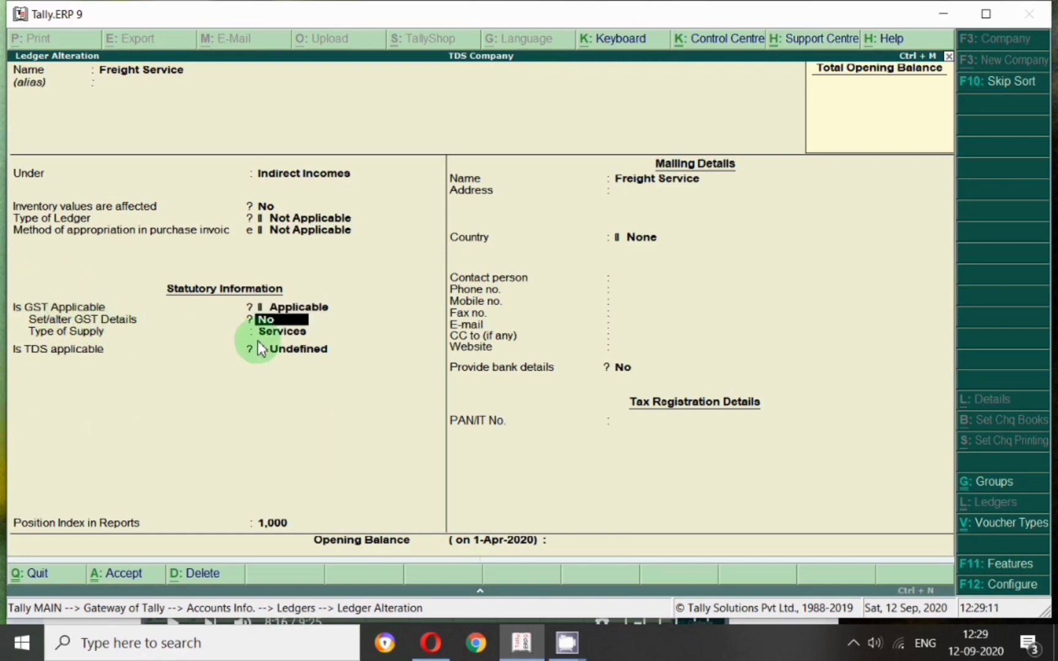
Open the Freight Service ledger's GST details and accept Sales Taxable, Taxable, no reverse charge, and 18% integrated, 9% central and 9% state tax.
key("Return")
key("Return")
key("Return")
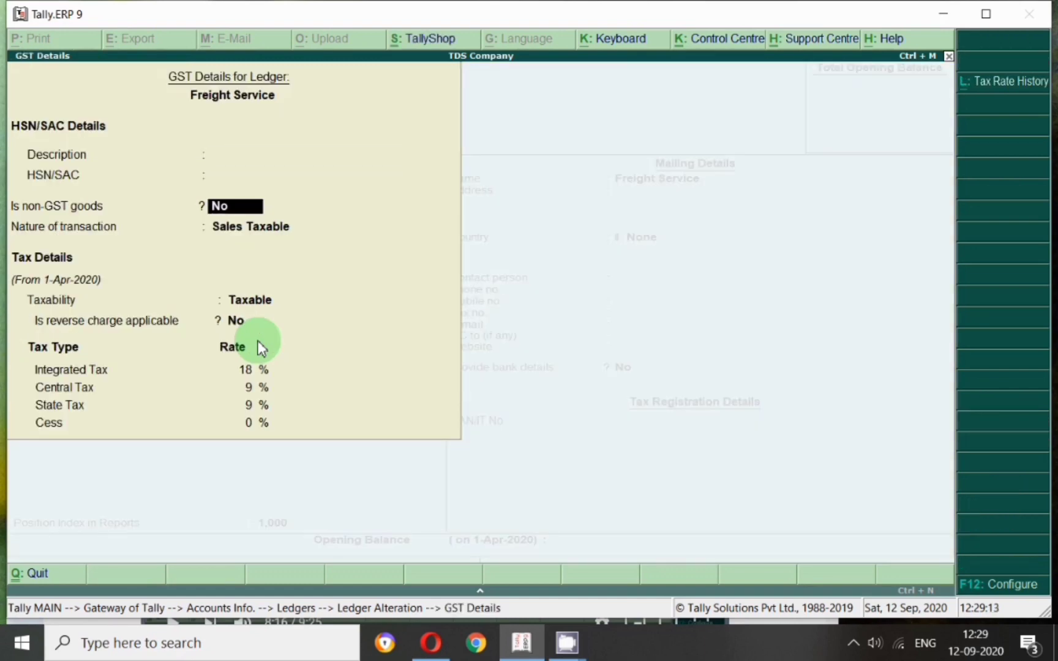
key("Return")
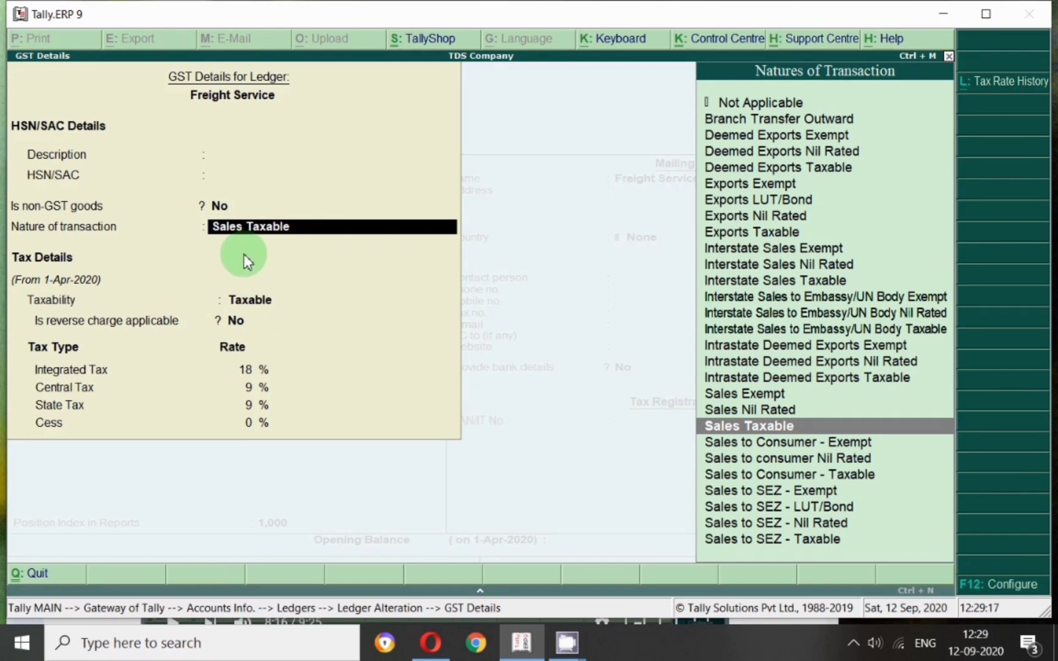
key("Return")
key("Return")
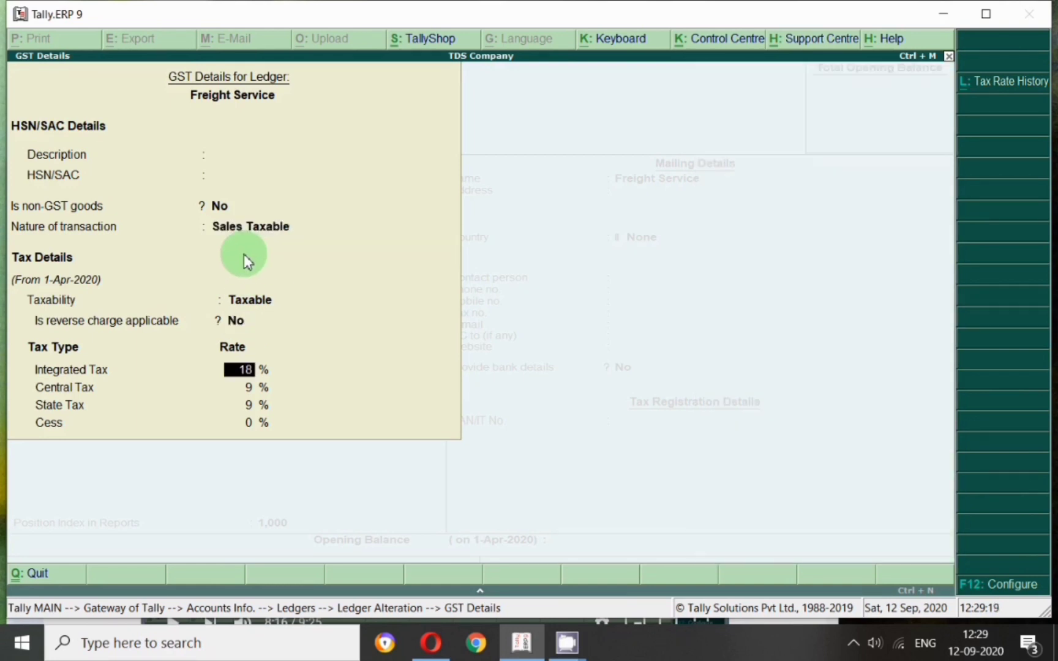
key("Return")
key("Return")
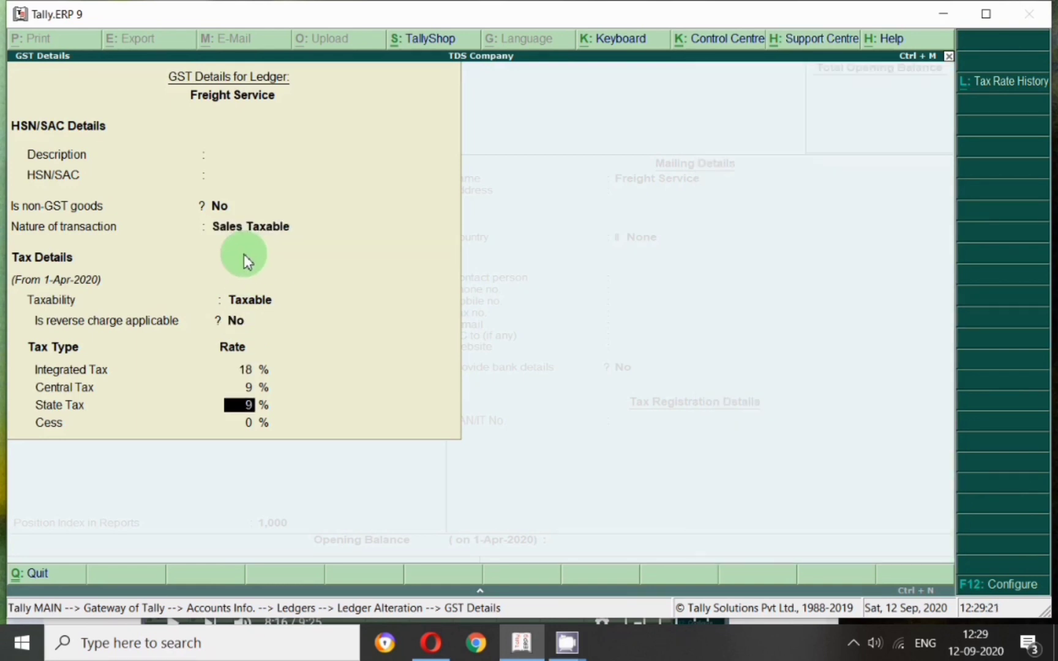
key("Return")
key("Return")
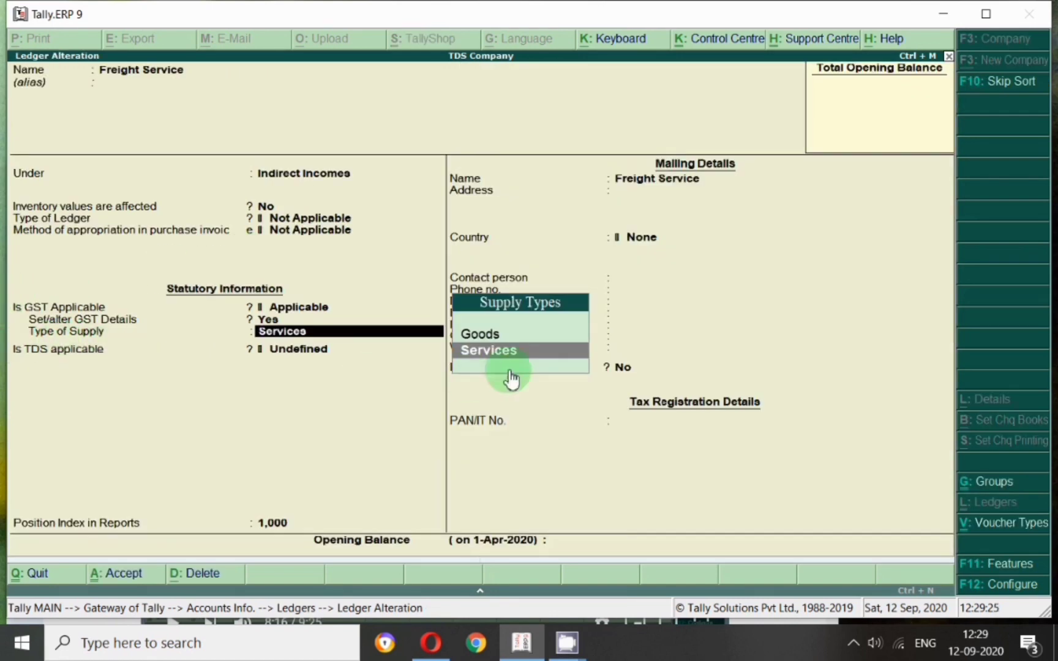
Keep Services as the type of supply and TDS applicability as Undefined, and save the Freight Service ledger without an opening balance.
key("Return")
key("Return")
key("Return")
key("Return")
key("Return")
key("Return")
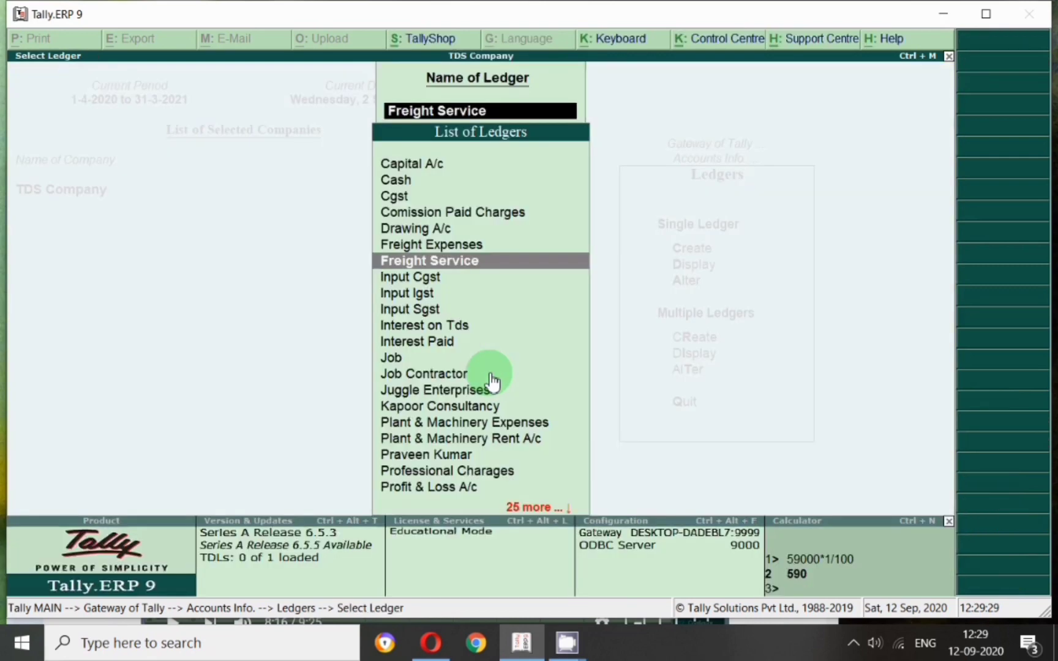
Open the Tds Recivble on Freight (20-21) ledger for alteration.
key("BackSpace")
type("Tds")
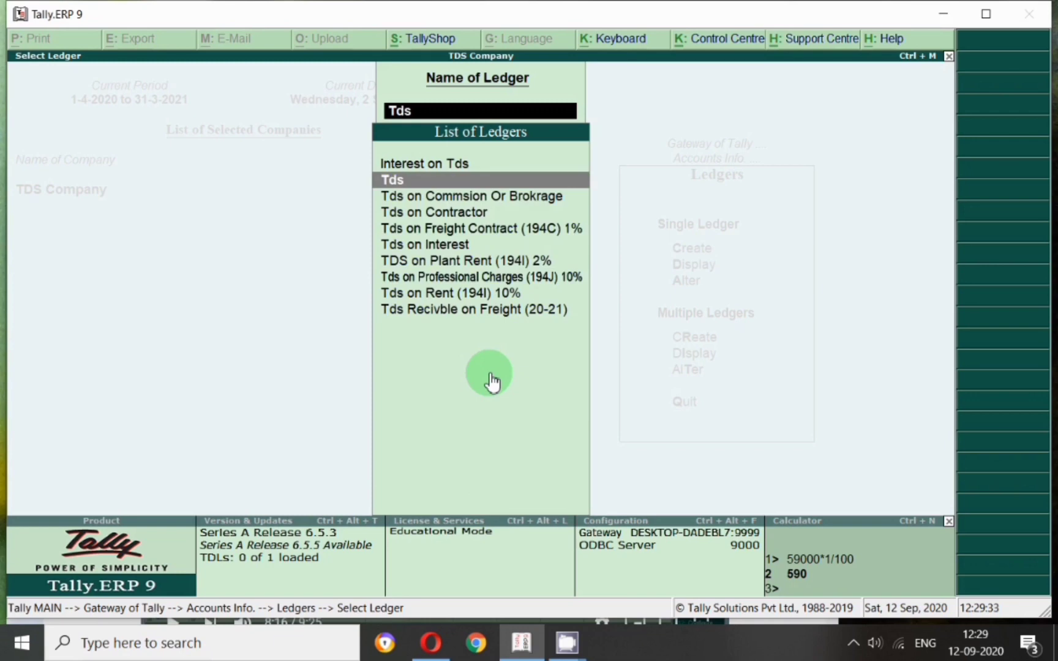
key("Down")
key("Down")
key("Down")
key("Down")
key("Down")
key("Down")
key("Down")
key("Down")
key("Return")
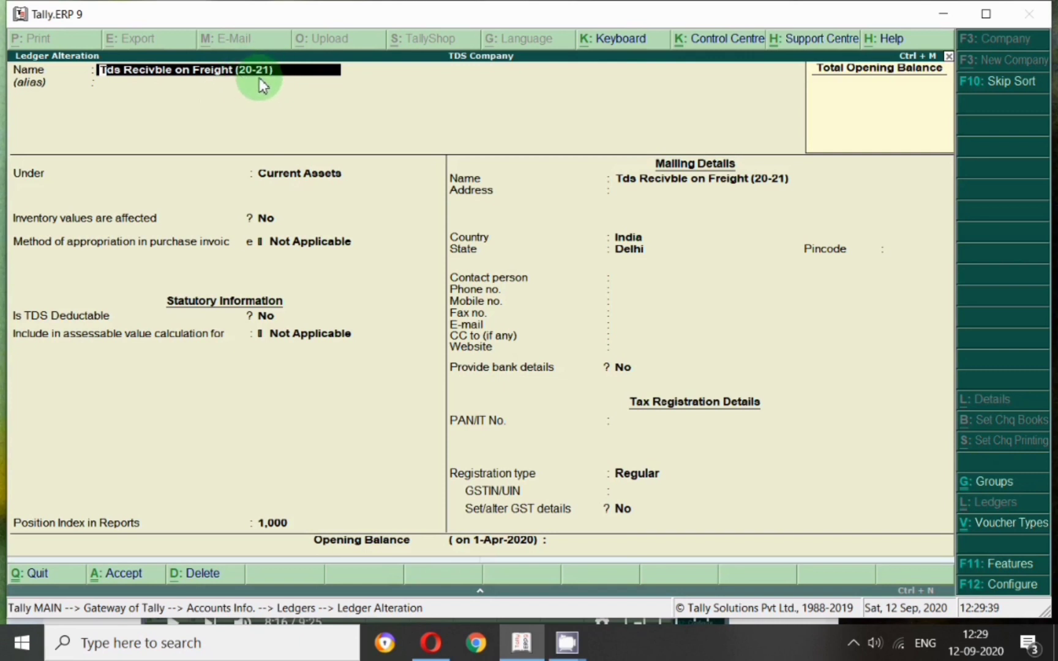
Review the TDS receivable ledger's name, Current Assets group, inventory and appropriation options, and TDS deductable setting.
key("Return")
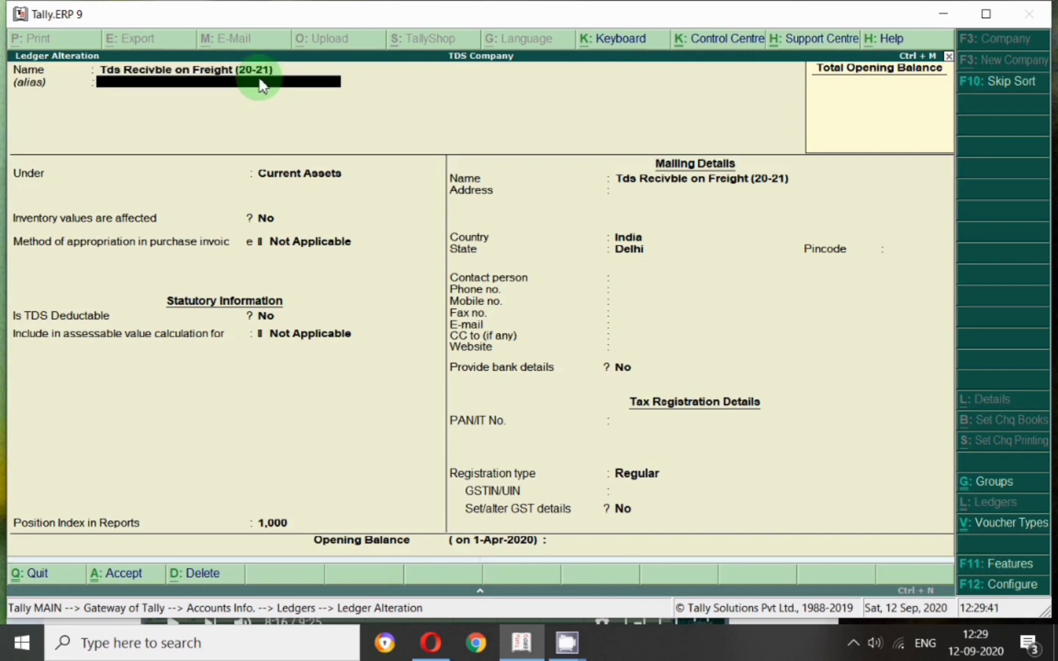
key("Return")
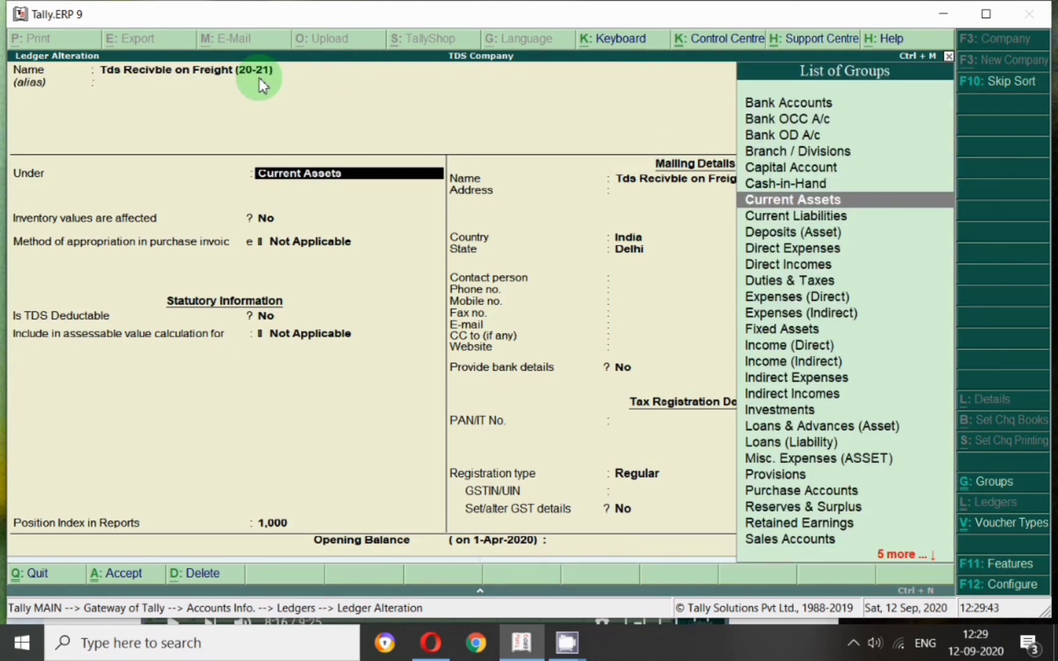
key("Return")
key("Return")
key("Return")
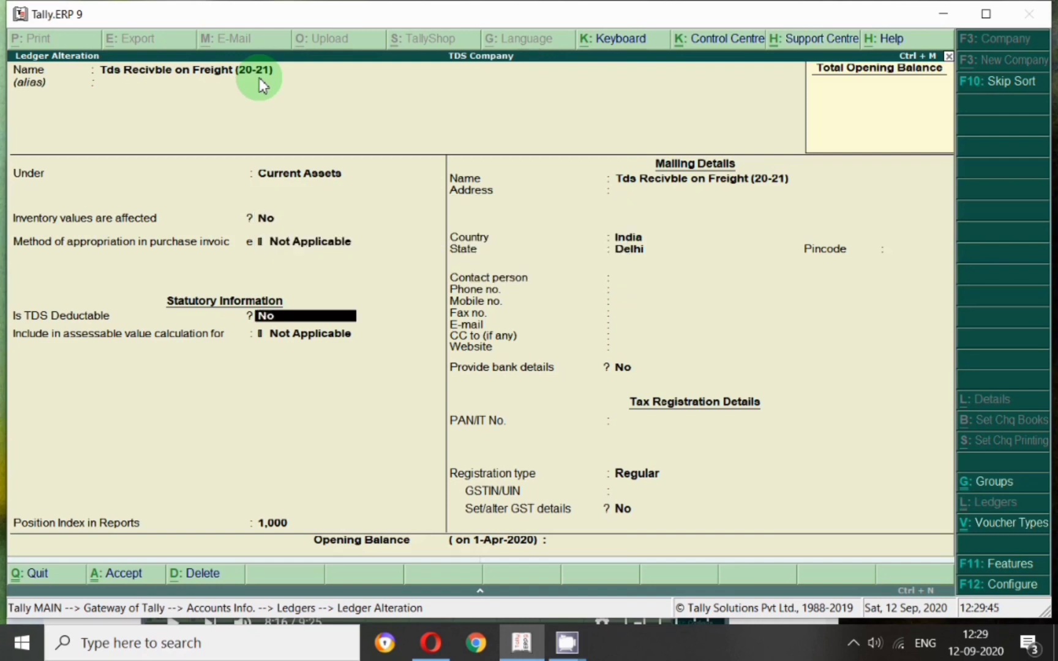
key("Return")
key("Return")
key("Return")
key("Return")
key("Return")
key("Return")
key("Return")
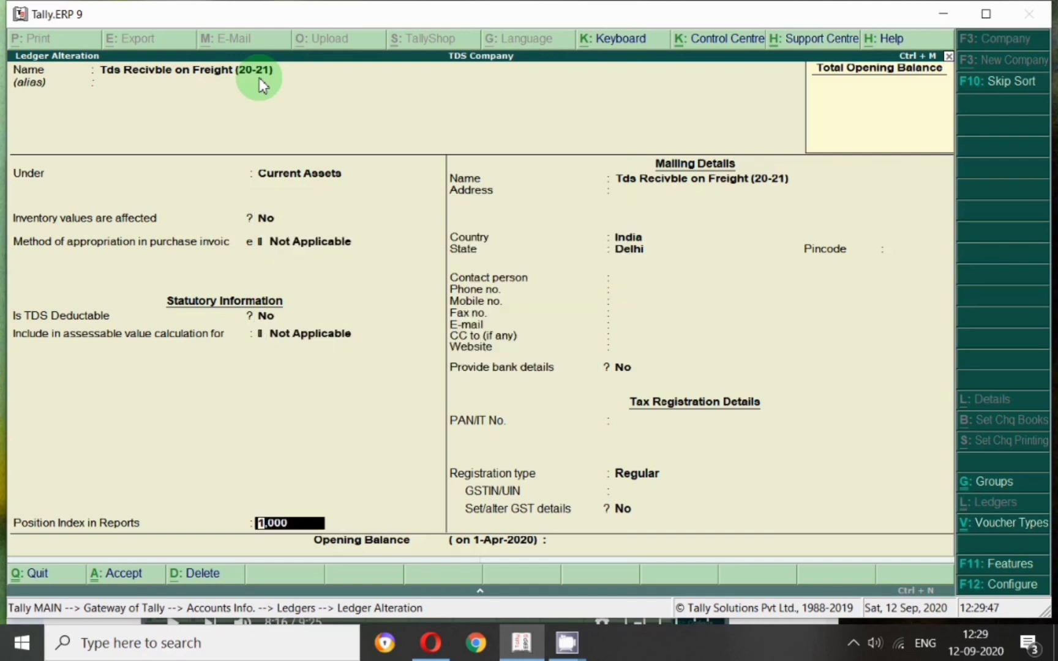
Review the TDS receivable ledger's mailing, contact and tax registration fields, and close it without an opening balance.
key("Return")
key("Return")
key("Return")
key("Return")
key("Return")
key("Return")
key("Return")
key("Return")
key("Return")
key("Return")
key("Return")
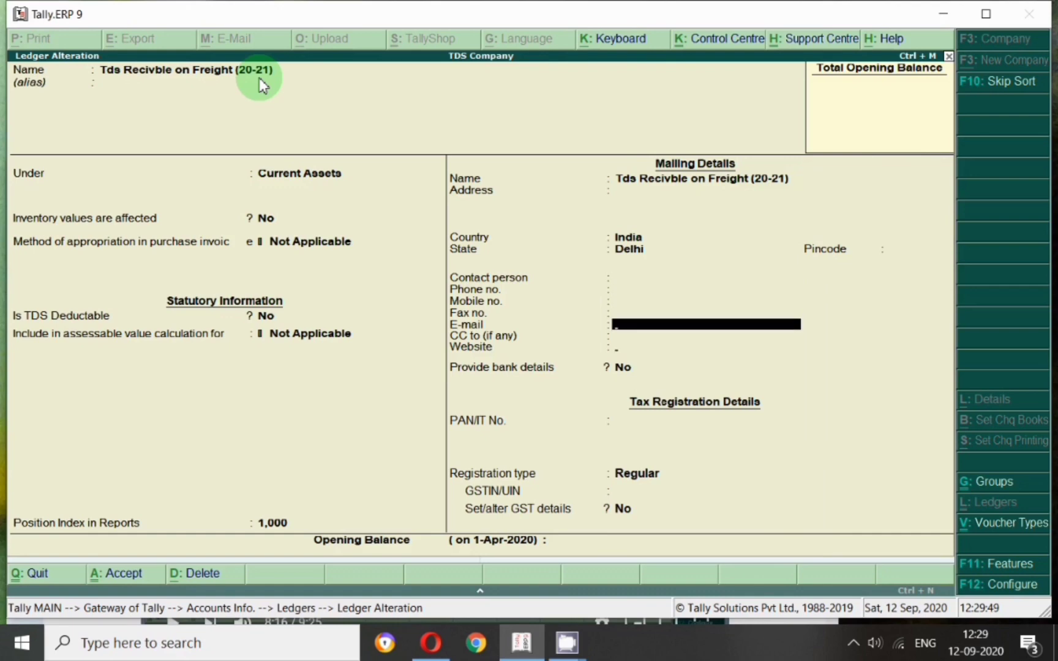
key("Return")
key("Return")
key("Return")
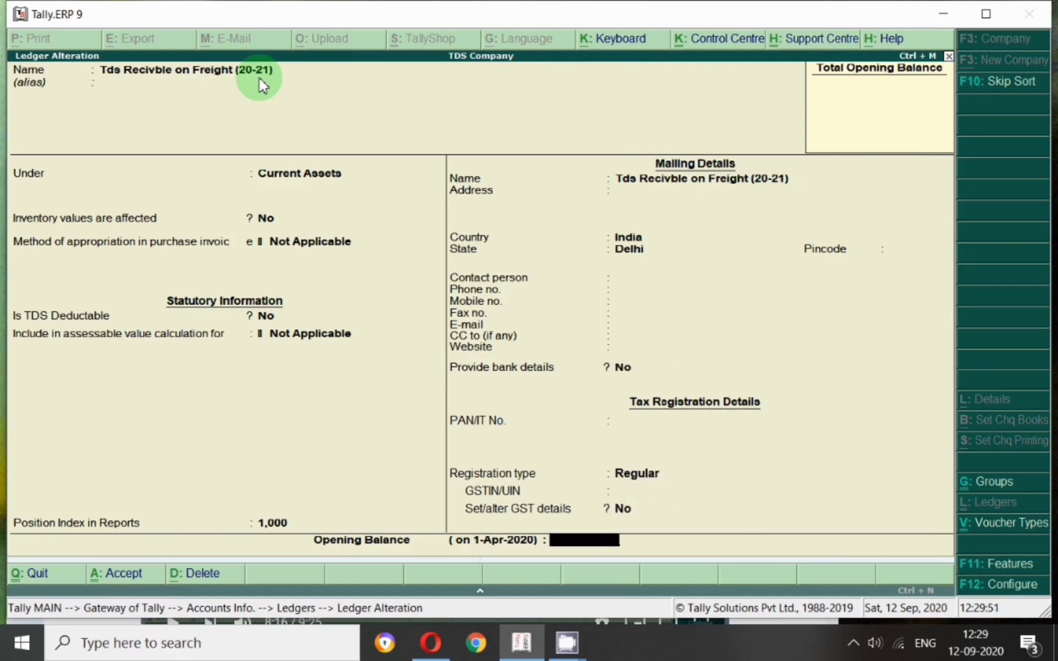
key("Return")
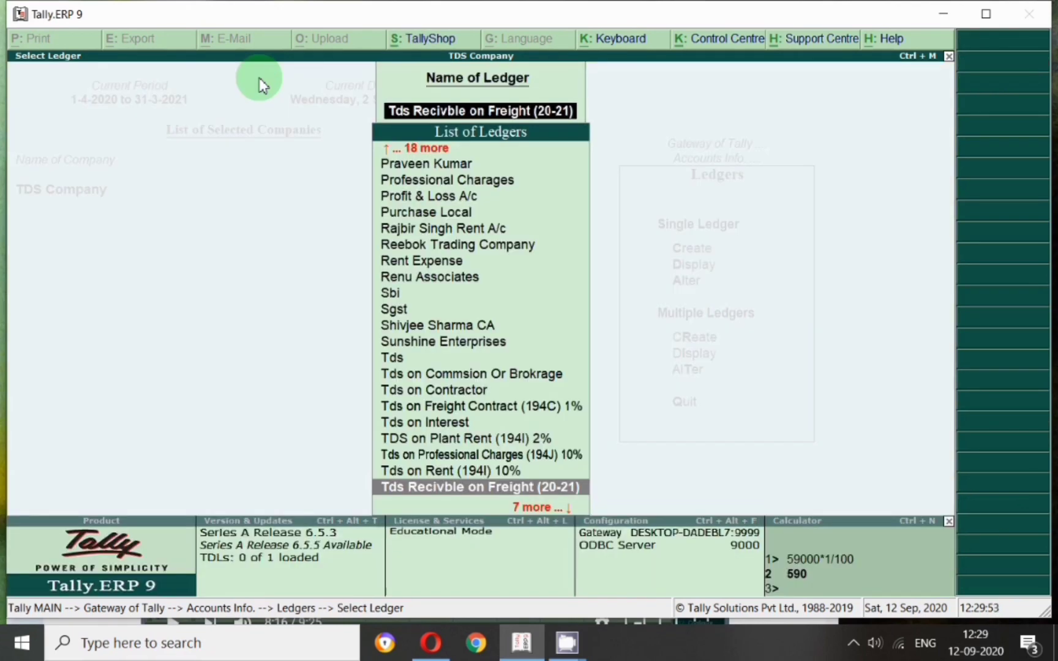
Leave the ledger masters and start a sales voucher dated 1-9-2020.
key("Escape")
key("Escape")
key("Escape")
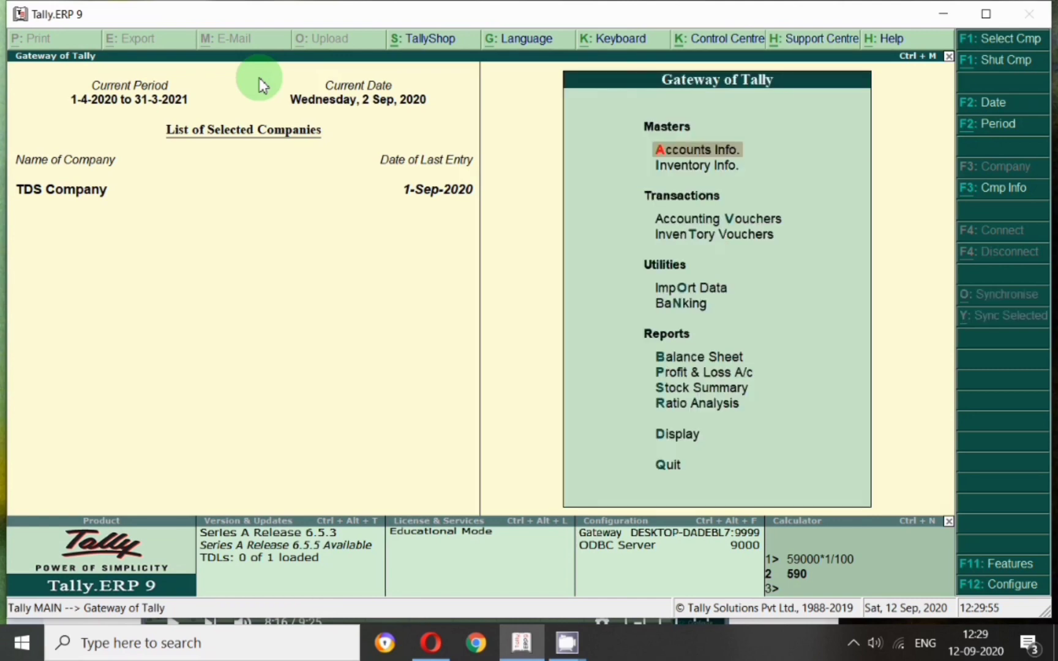
key("v")
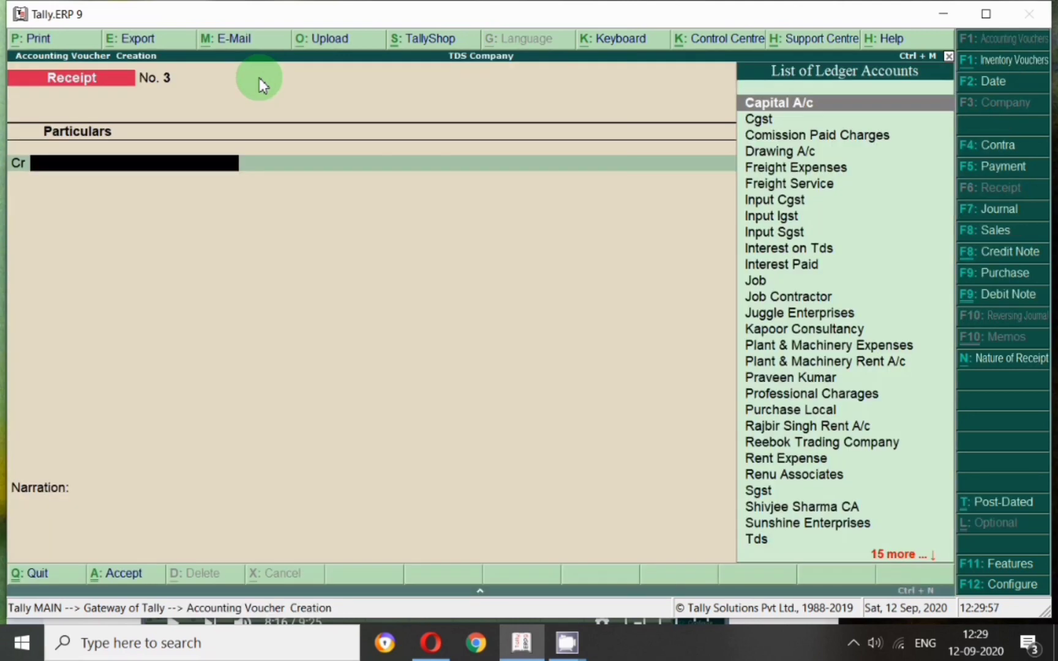
left_click(1000, 232)
key("F2")
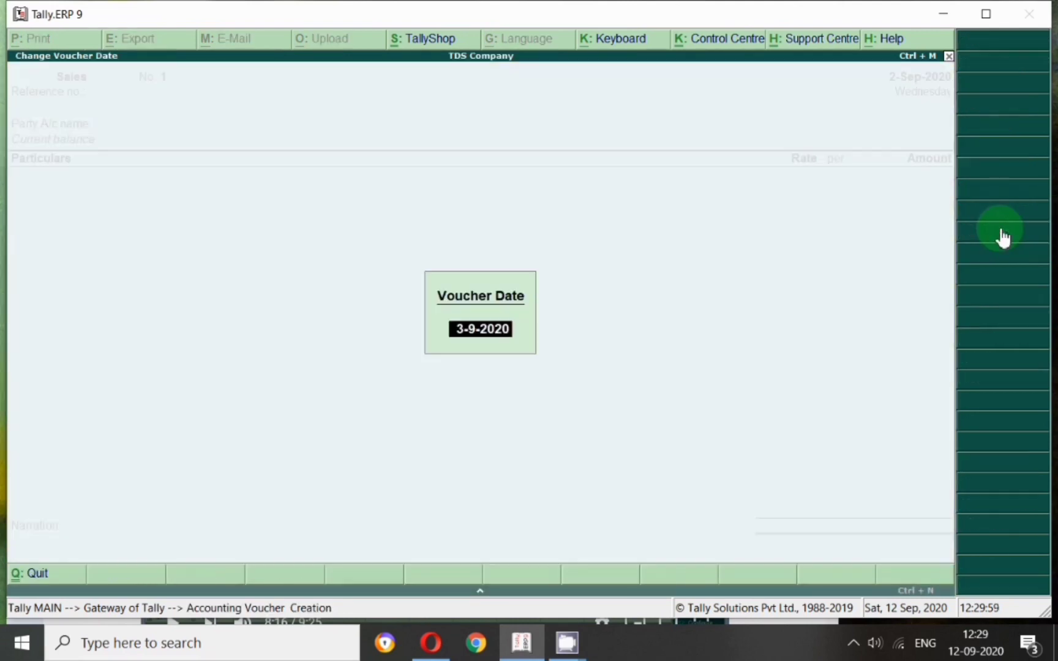
type("1.9")
key("Return")
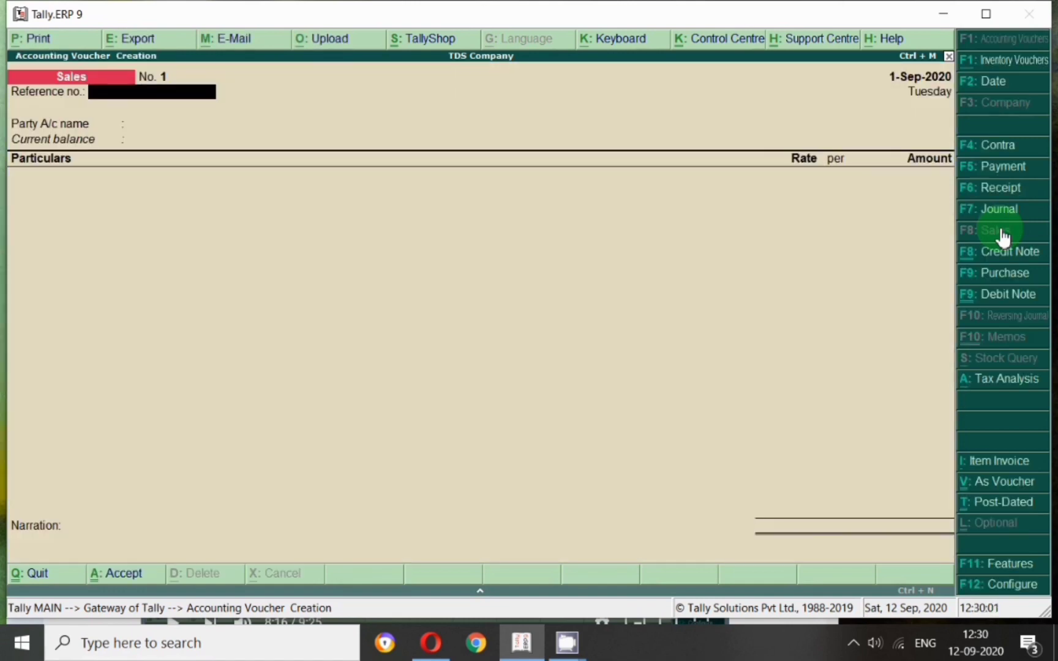
Leave the reference number blank, choose Yadav Freight Carriage C as the party, and accept its despatch, order and buyer details with Delhi as the state.
key("Return")
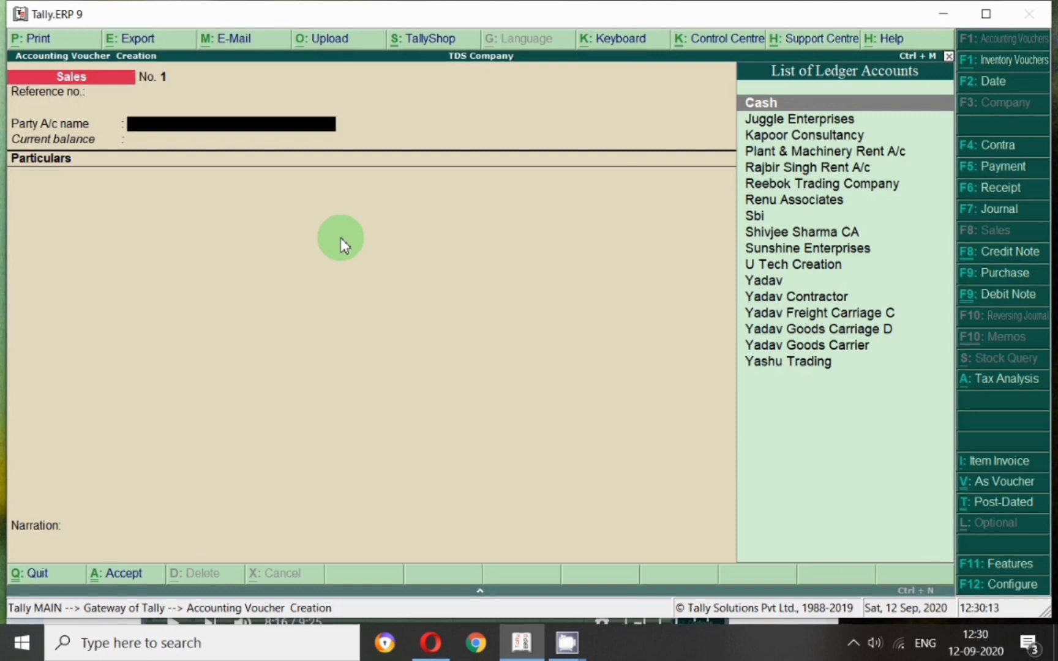
type("Yada")
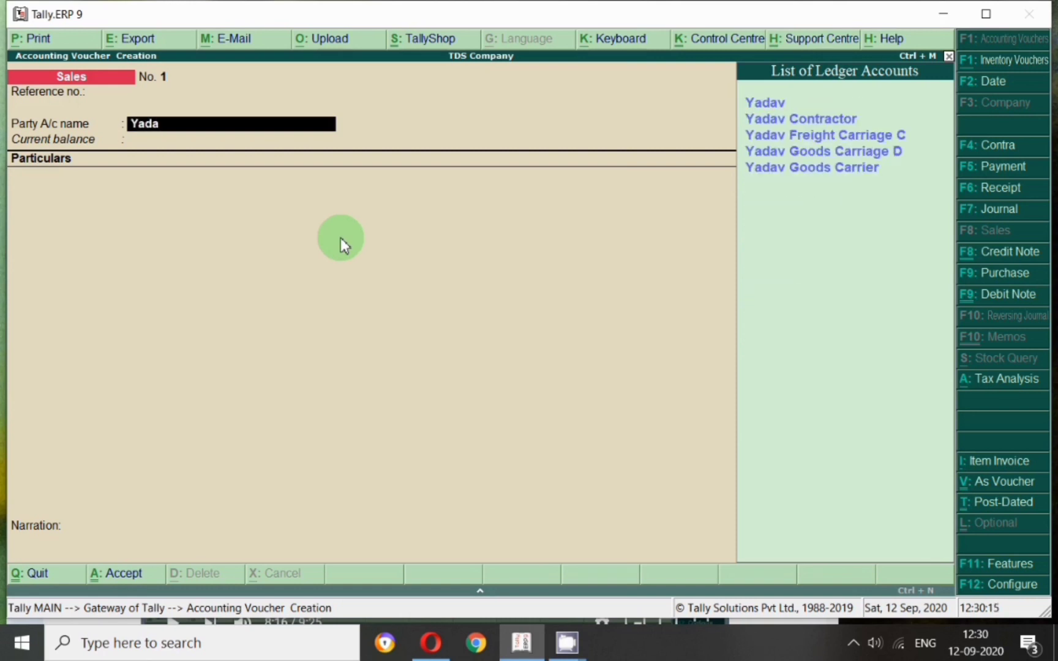
key("Down")
key("Down")
key("Return")
key("Return")
key("Return")
key("Return")
key("Return")
key("Return")
key("Return")
key("Return")
key("Return")
key("Return")
key("Return")
key("Return")
key("Return")
key("Return")
key("Return")
key("Return")
key("Return")
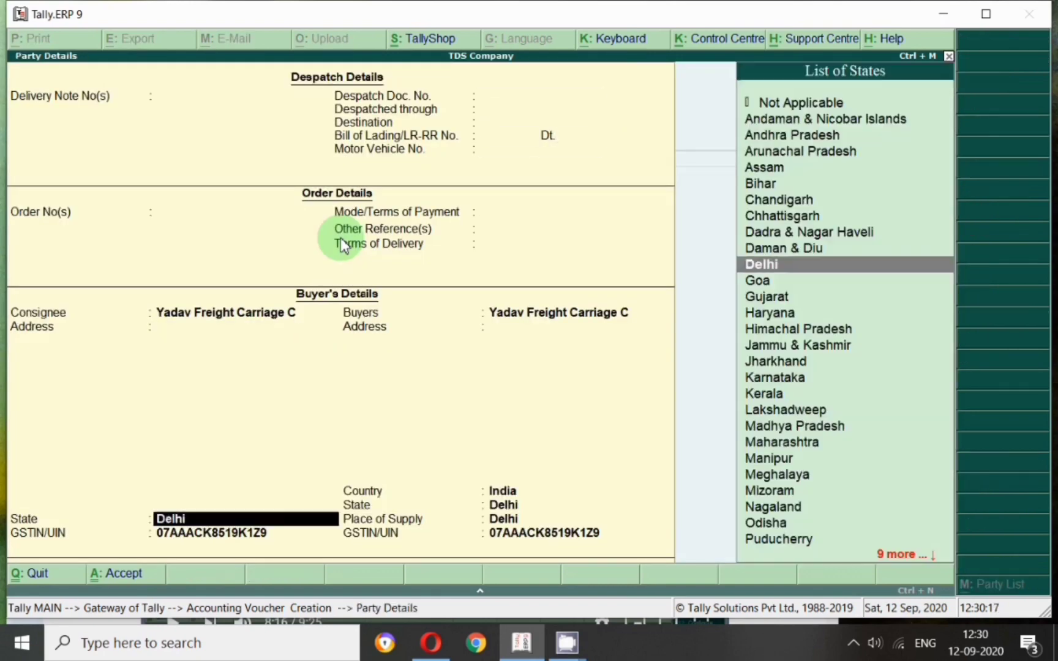
key("Return")
Add a Freight Service line of 60000 to the sales voucher.
type("Fre")
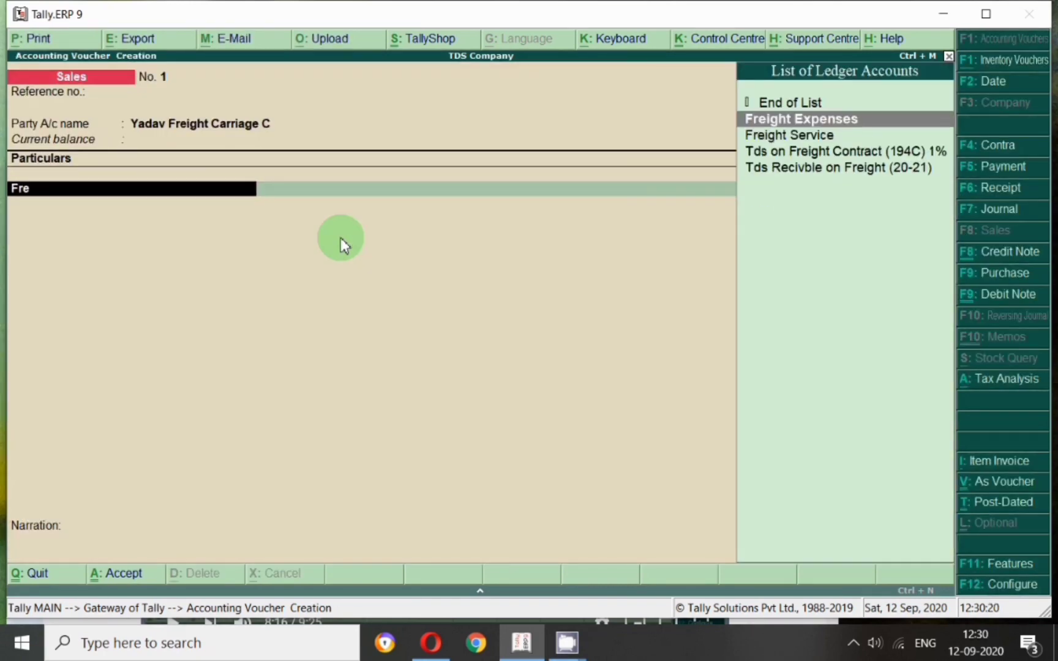
key("Down")
key("Return")
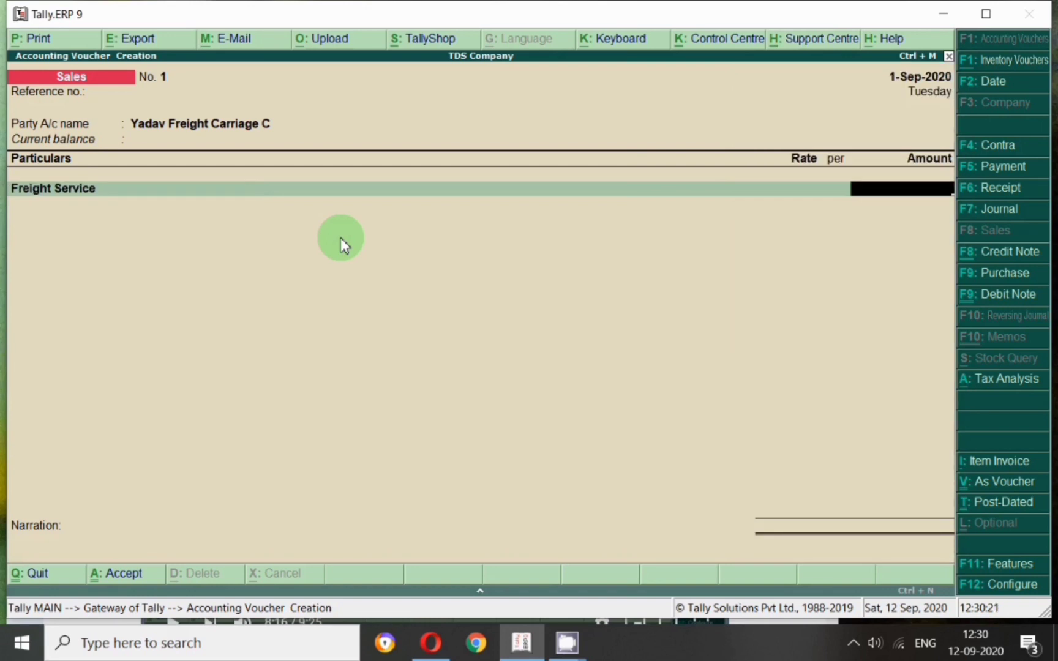
type("60000")
key("Return")
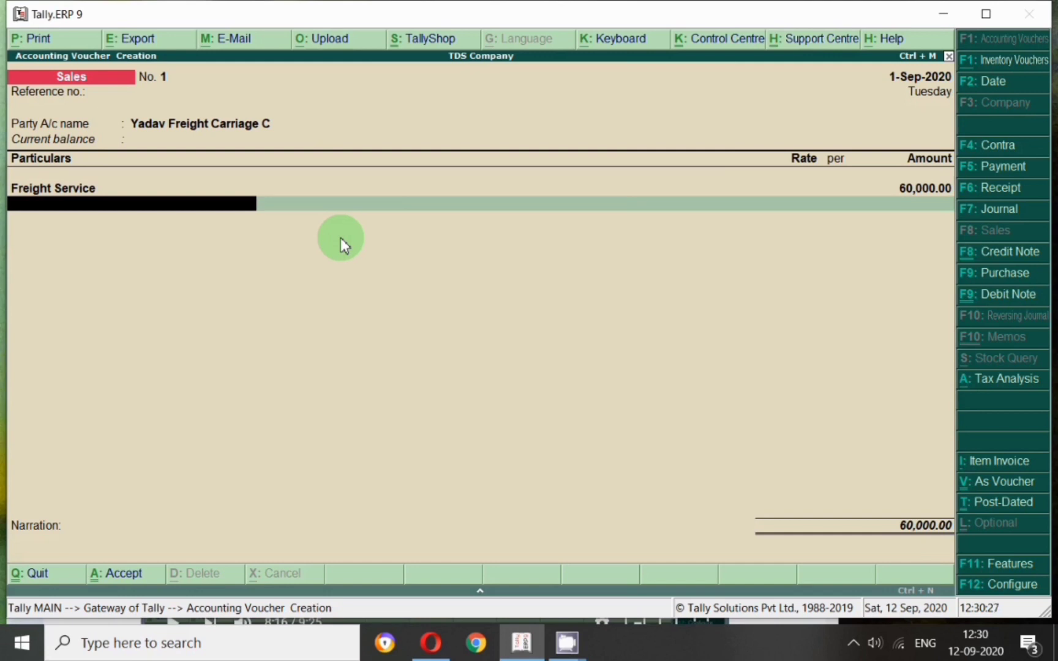
Add Cgst and Sgst lines with their calculated amounts, and save the sales voucher without a narration.
type("Cgs")
key("Return")
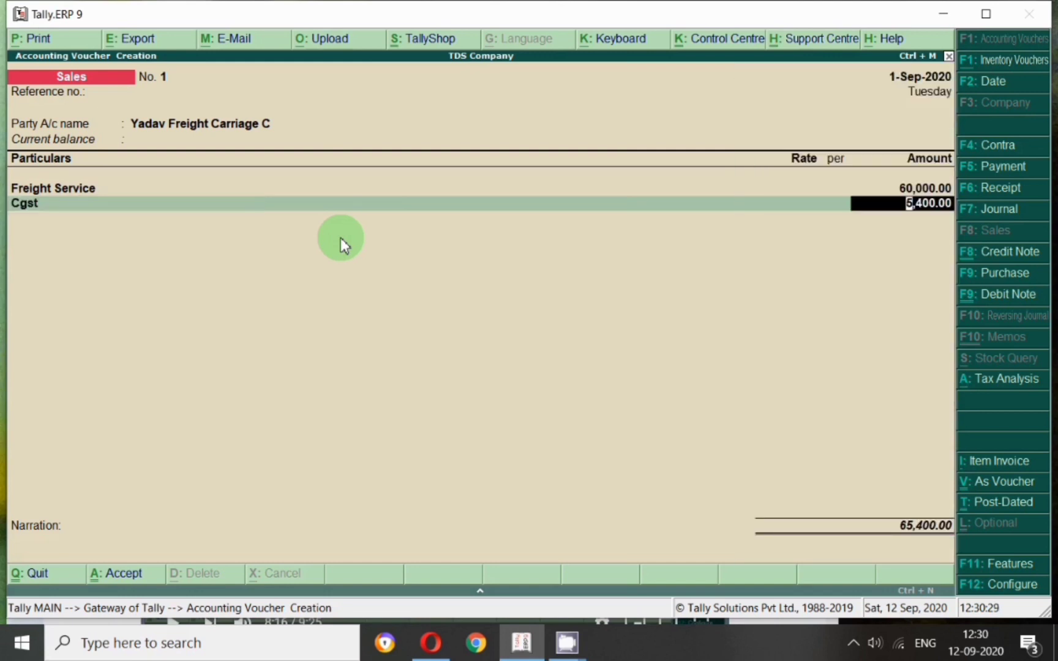
key("Return")
type("Sgst")
key("Return")
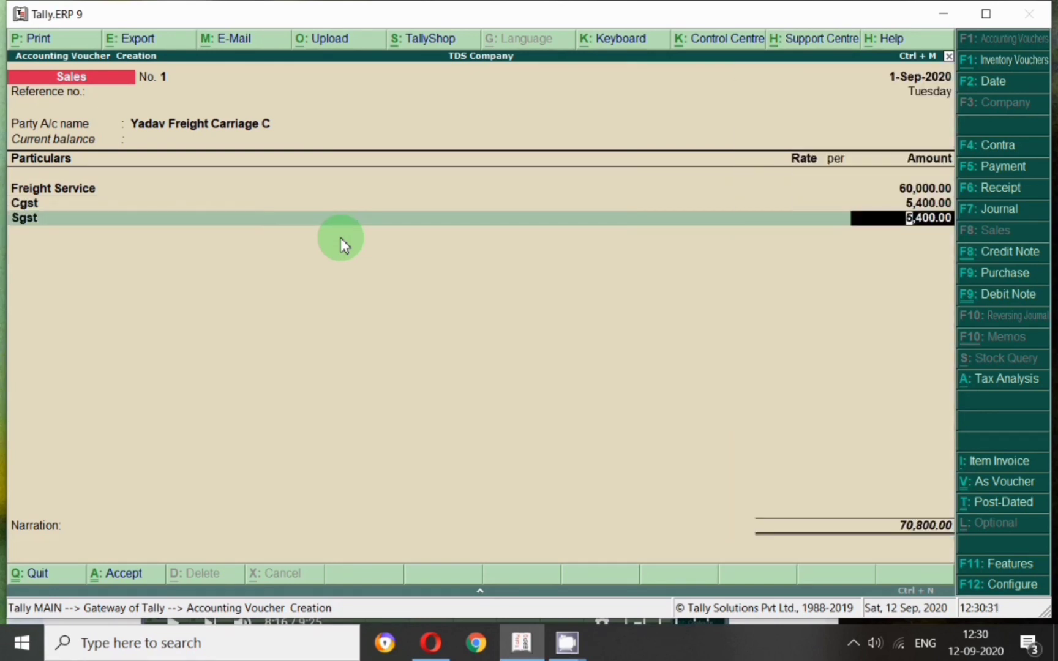
key("Return")
key("Return")
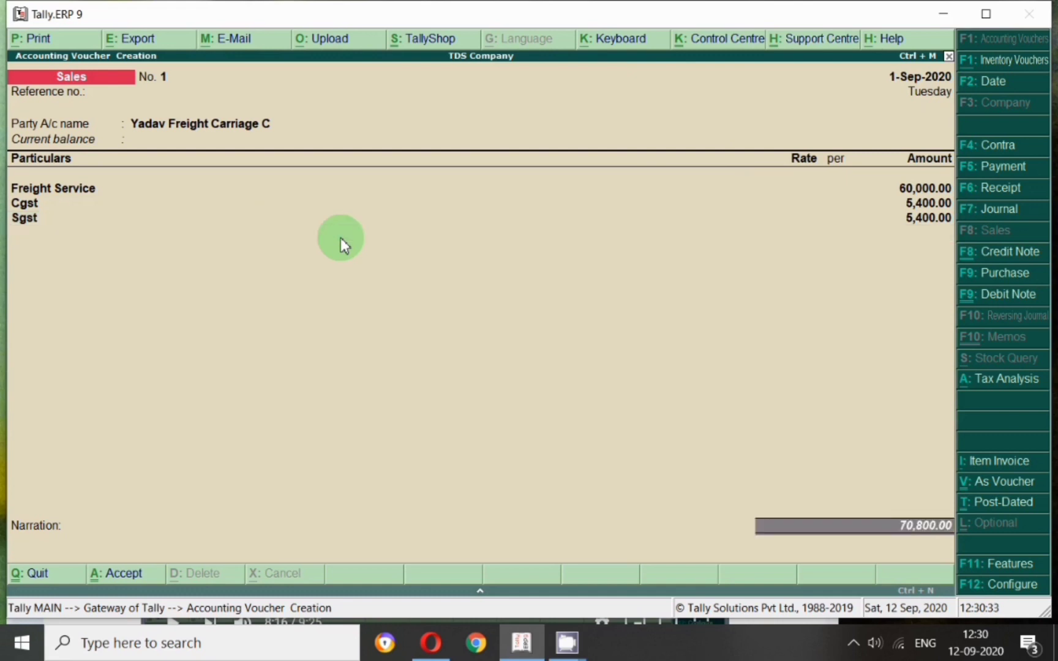
key("Return")
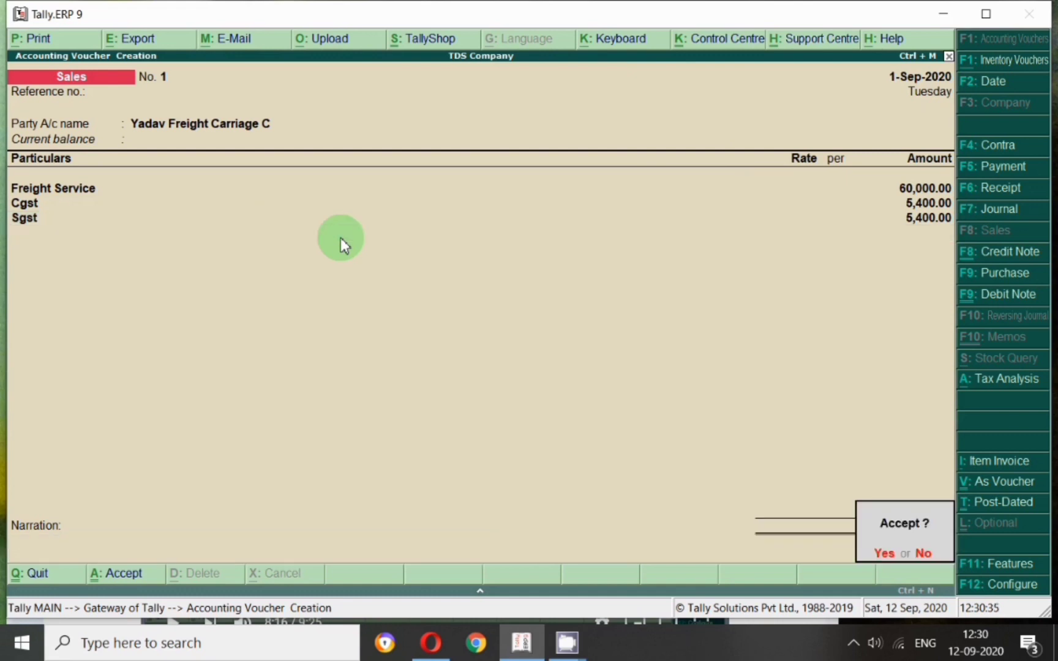
key("Return")
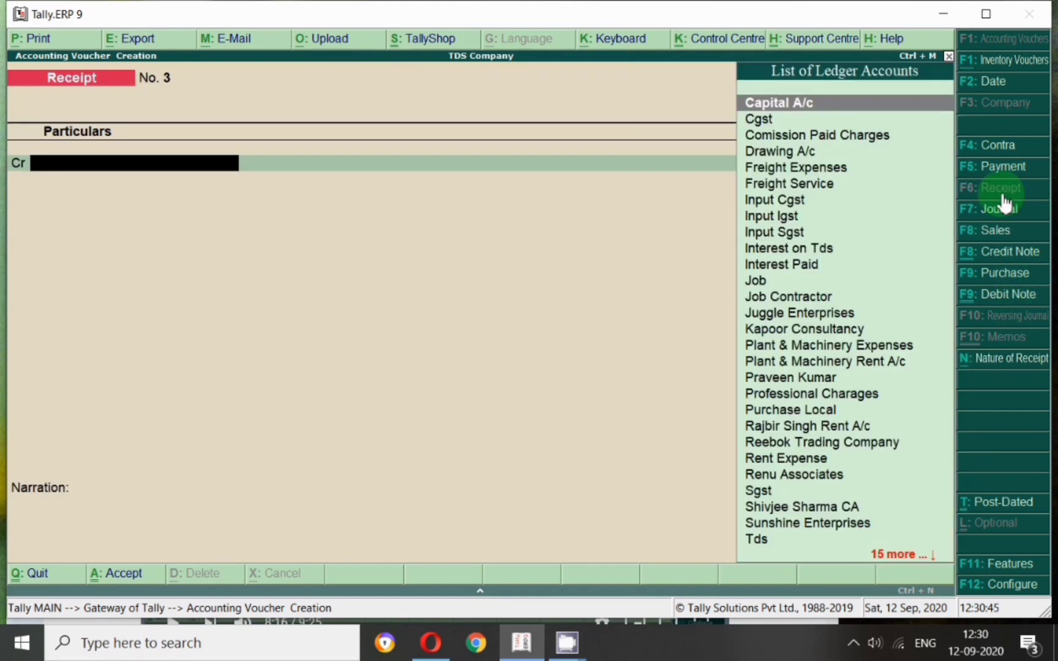
Date the receipt voucher 2-9-2020 and credit Yadav Freight Carriage C with 70800 against the Sbi account.
key("F2")
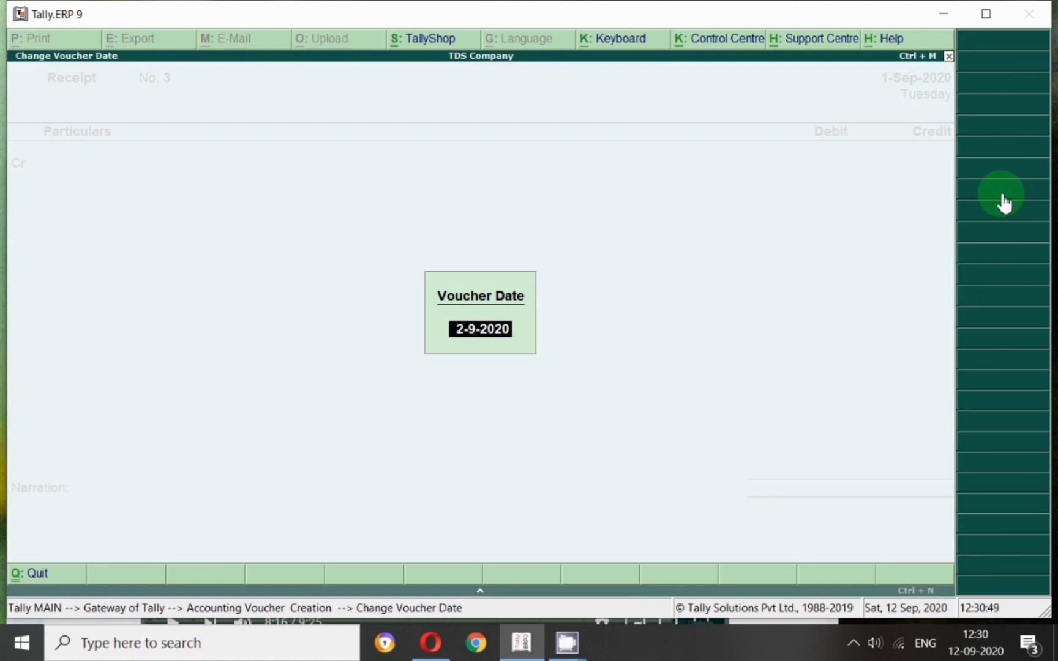
key("Return")
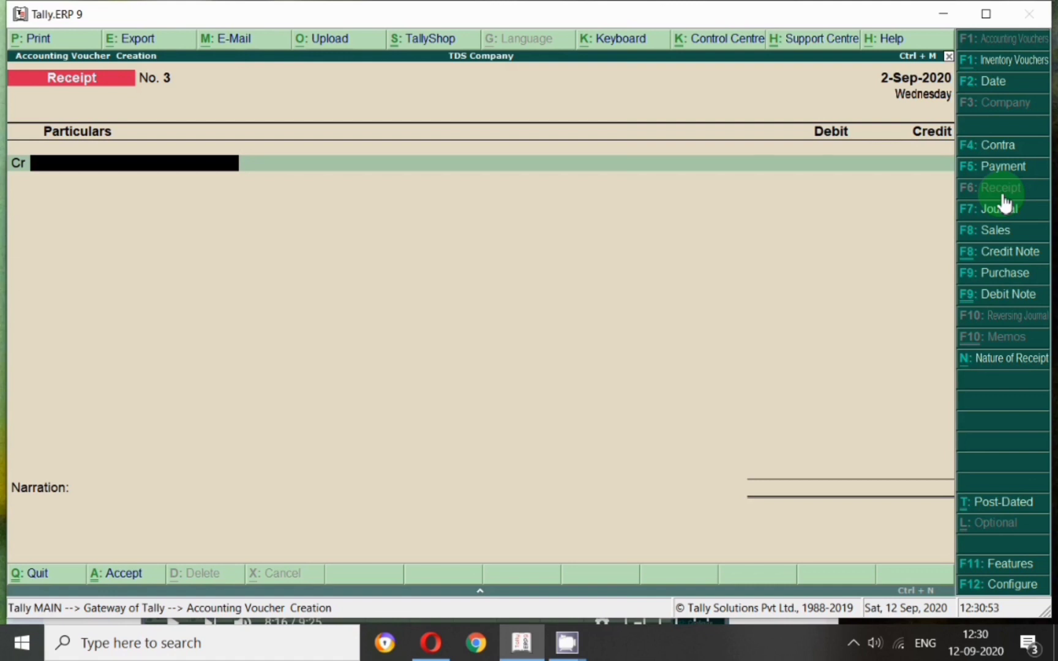
type("Ya")
key("Down")
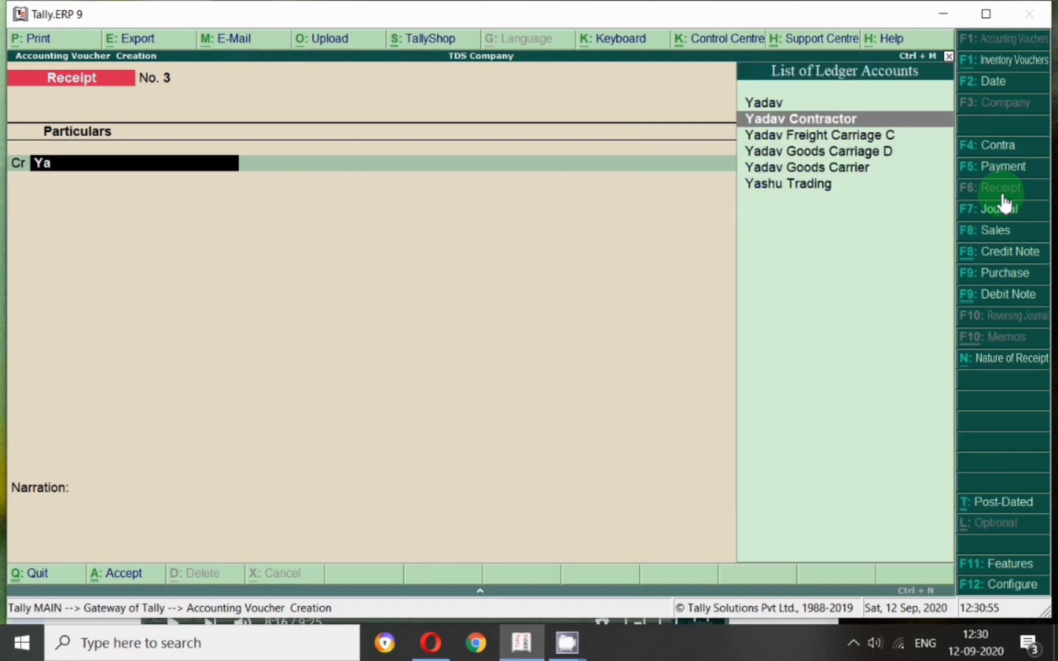
key("Down")
key("Return")
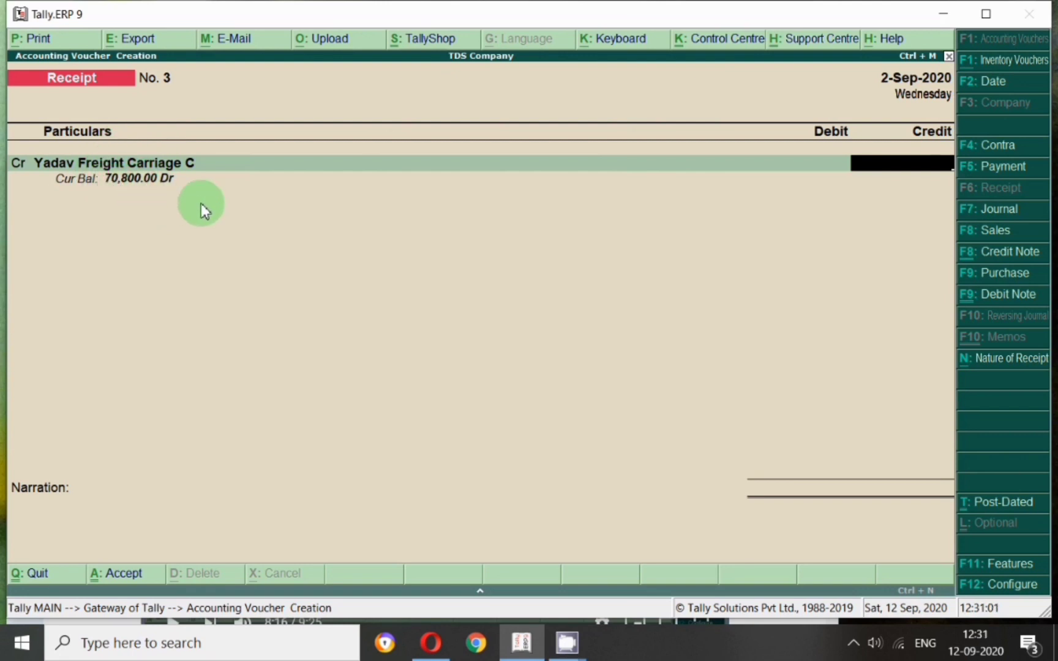
type("70800")
key("Return")
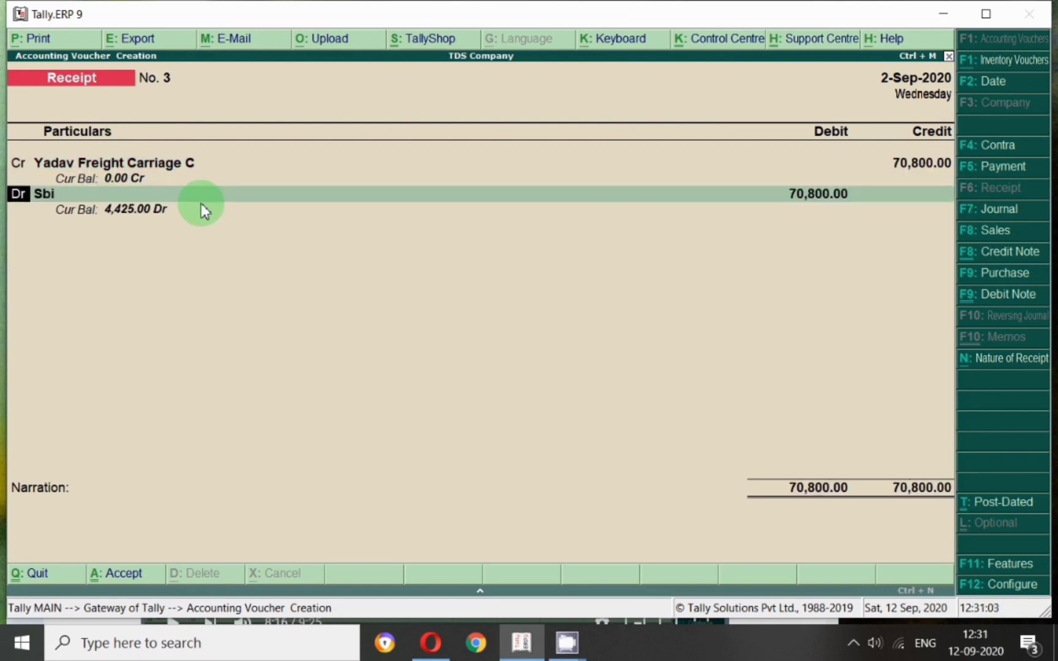
Replace the Sbi debit line with Tds Recivble on Freight (20-21) and set its debit amount to 708.
key("Return")
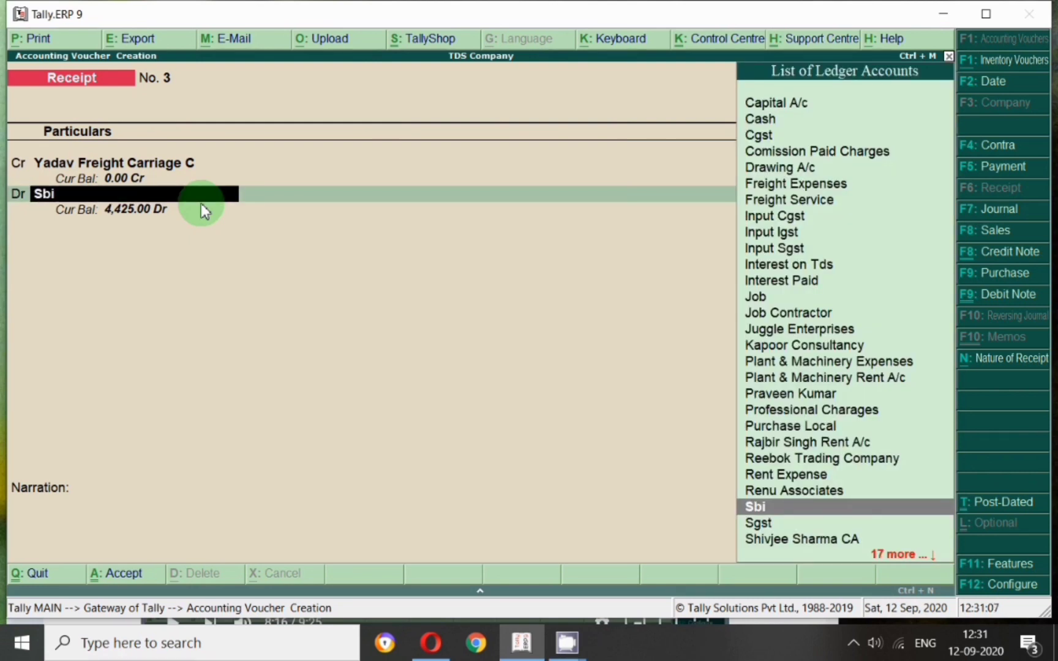
type("Tds")
key("Down")
key("Down")
key("Down")
key("Down")
key("Down")
key("Down")
key("Down")
key("Down")
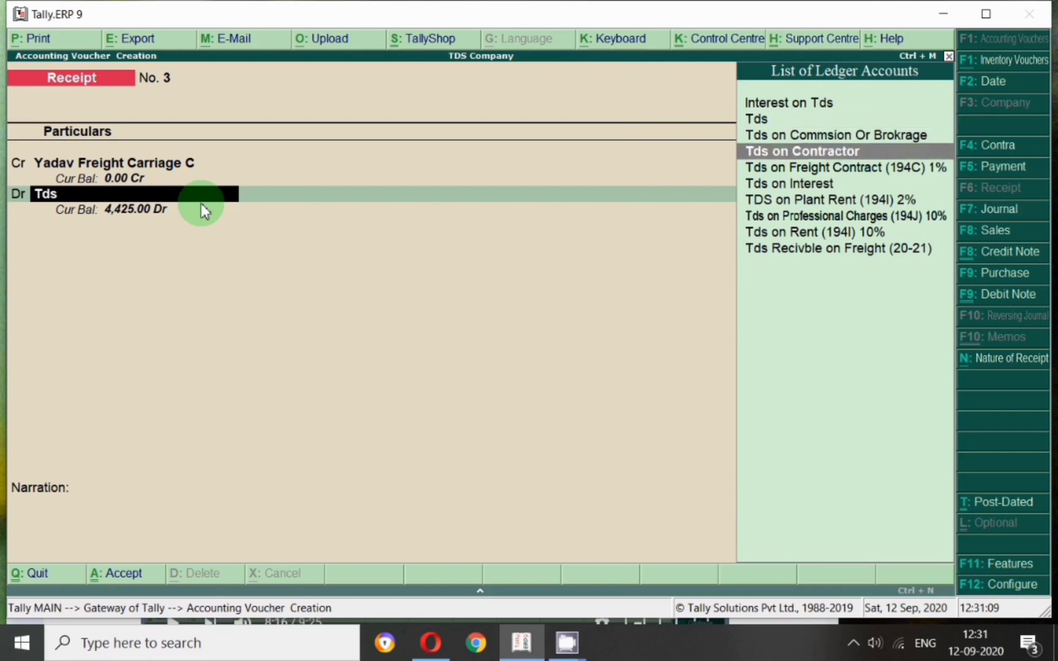
key("Return")
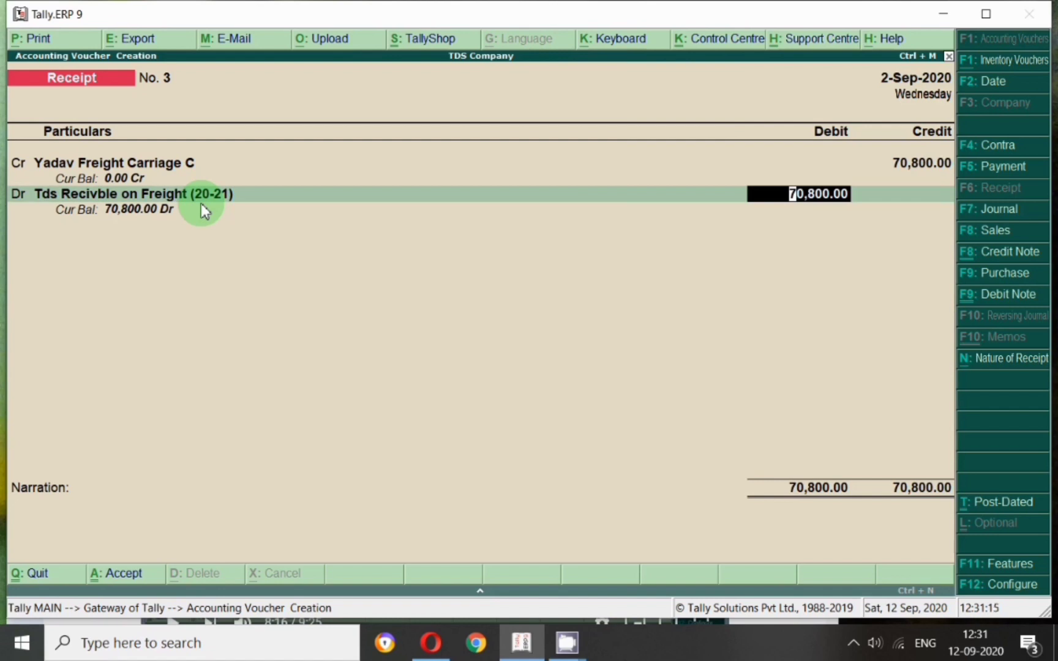
type("708")
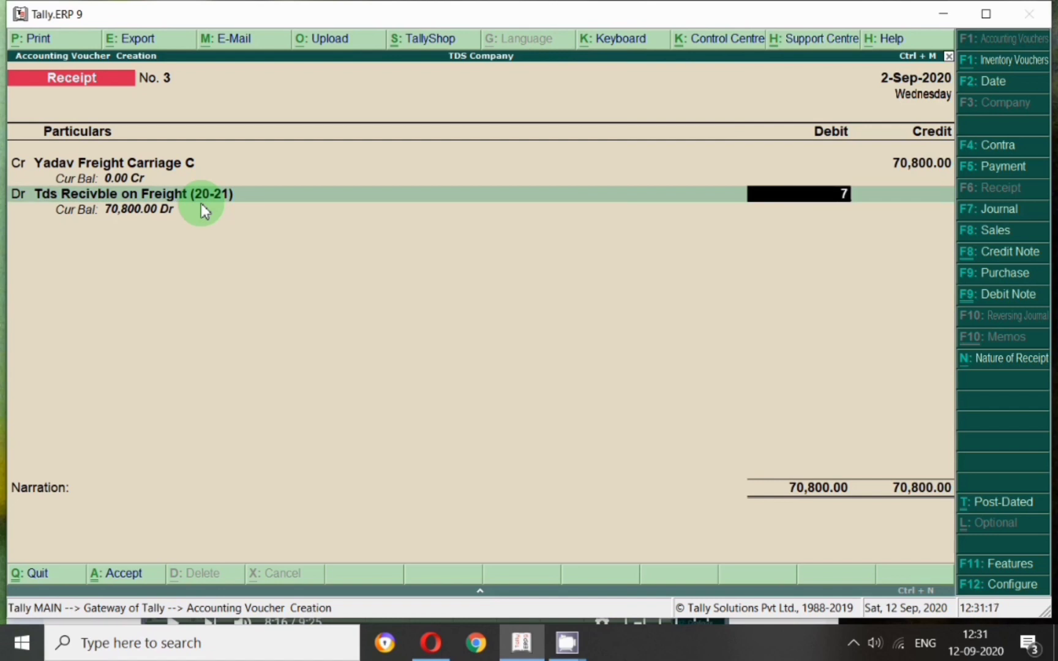
key("Return")
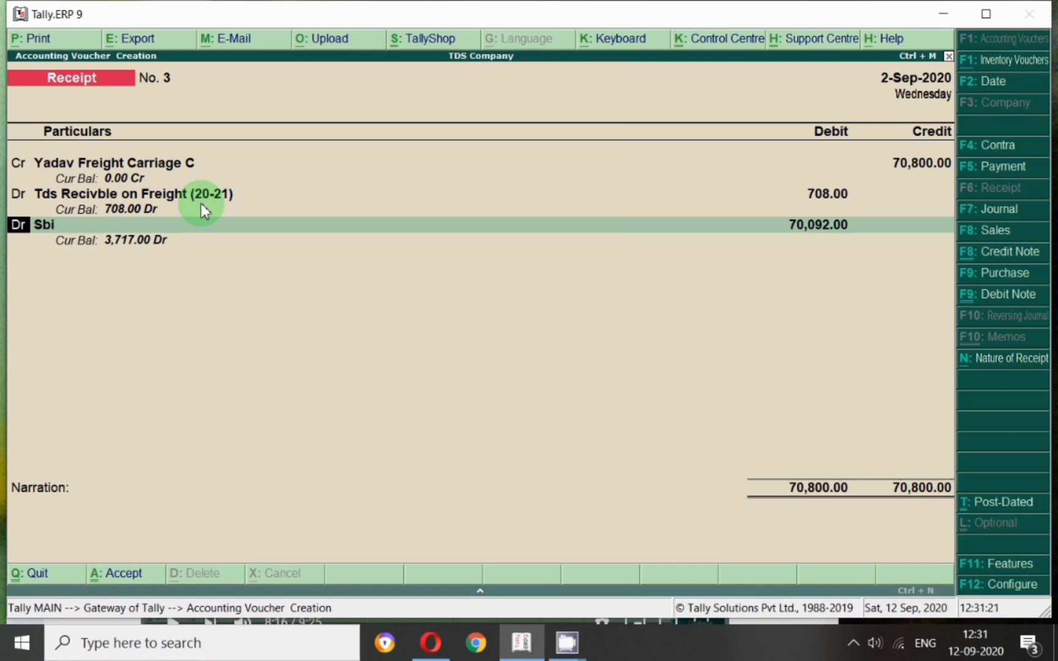
Debit the remaining 70092 to Sbi, save the receipt voucher without a narration, and leave voucher entry.
key("Return")
key("Return")
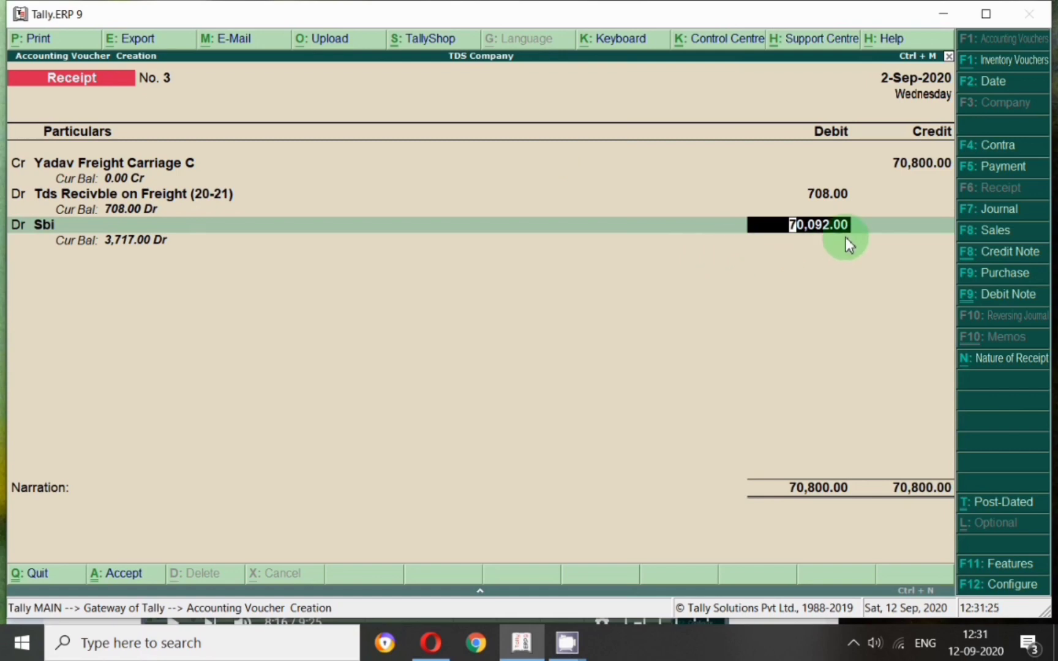
key("Return")
key("Return")
key("Return")
key("Return")
key("Return")
key("Return")
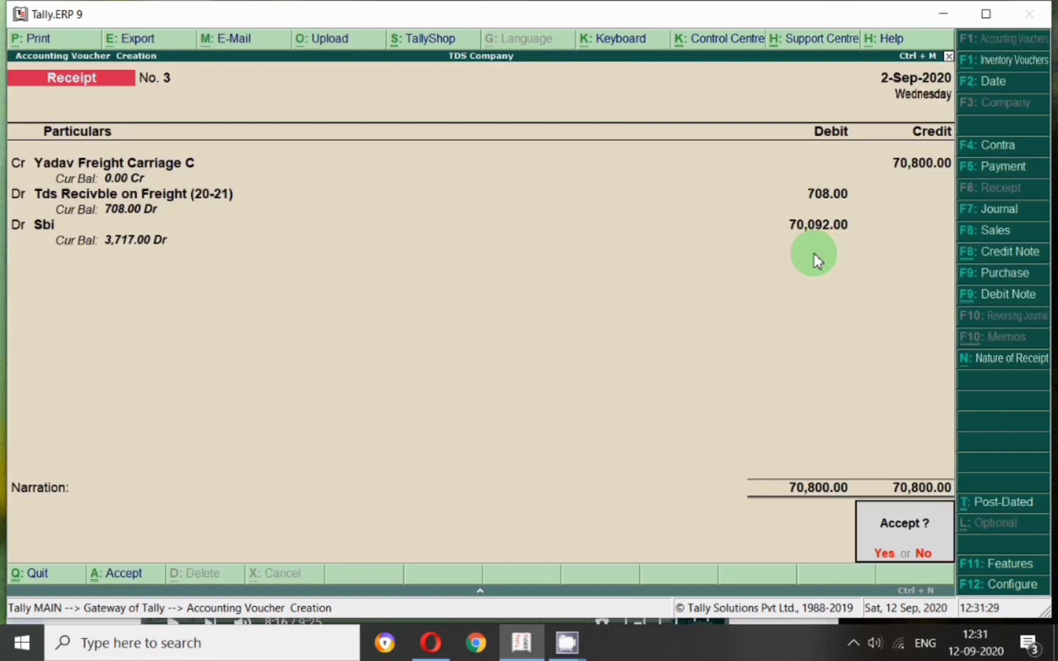
key("Return")
key("Escape")
key("Return")
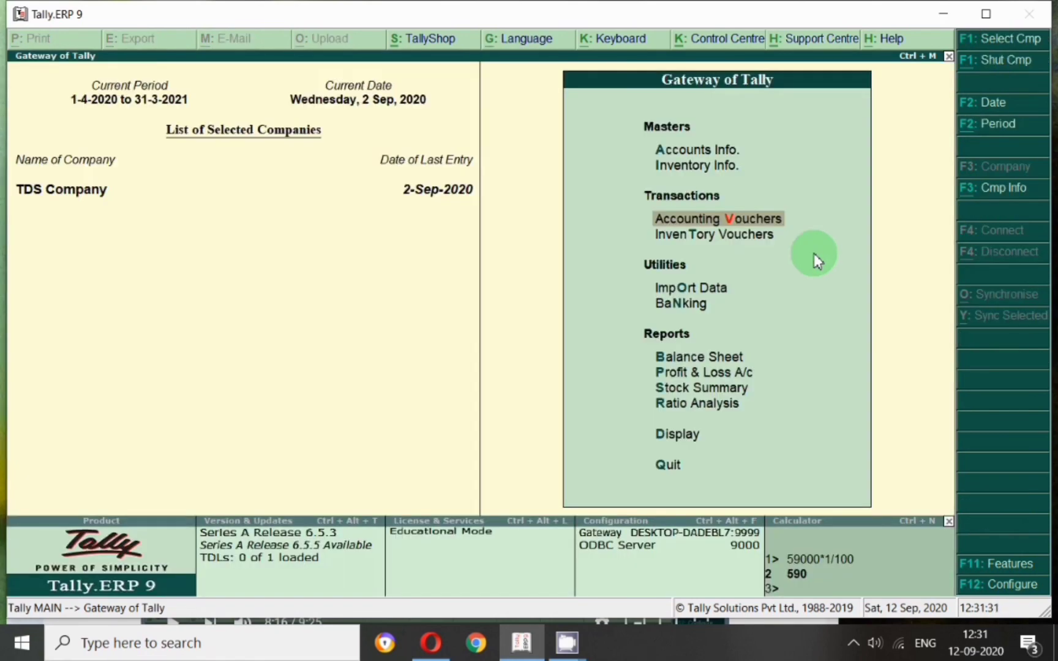
Display the ledger vouchers of Yadav Freight Carriage C from the account books.
key("Escape")
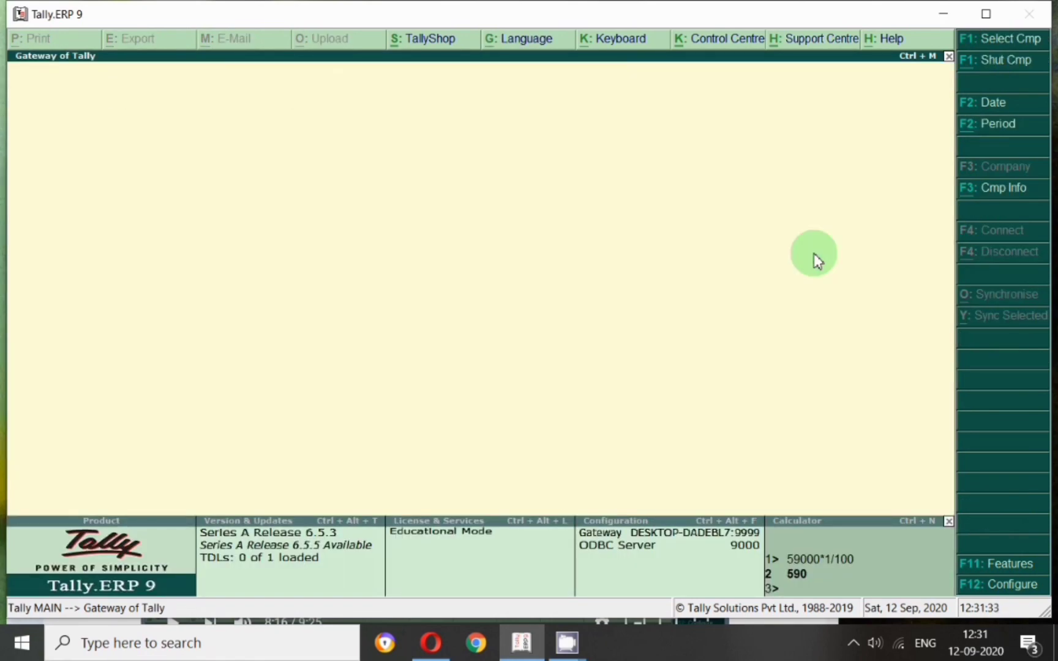
type("ndalYa")
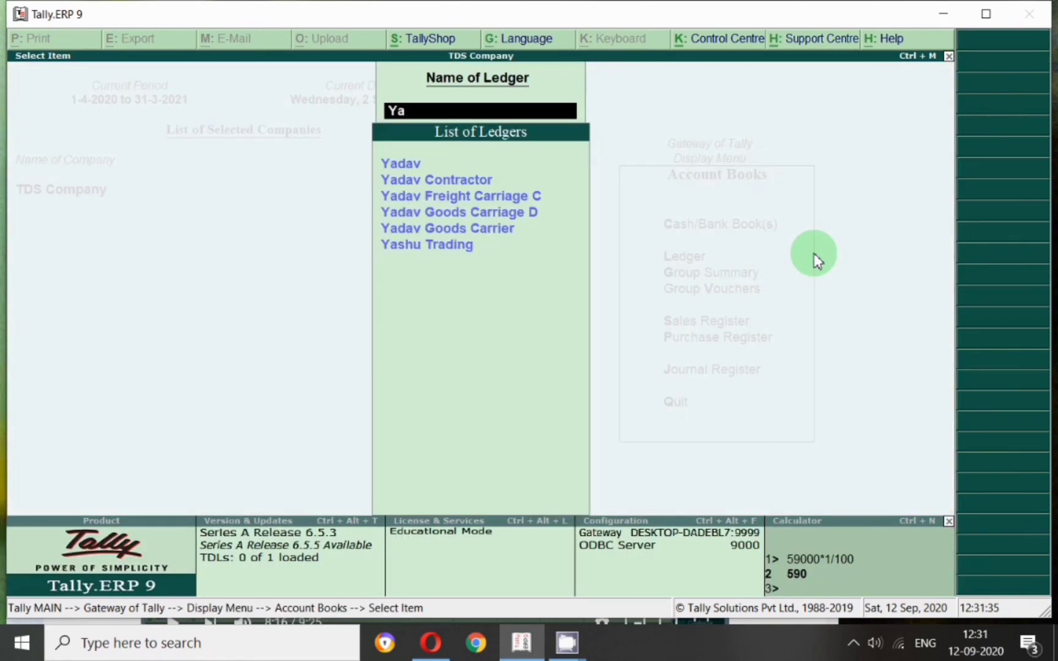
key("Down")
key("Down")
key("Return")
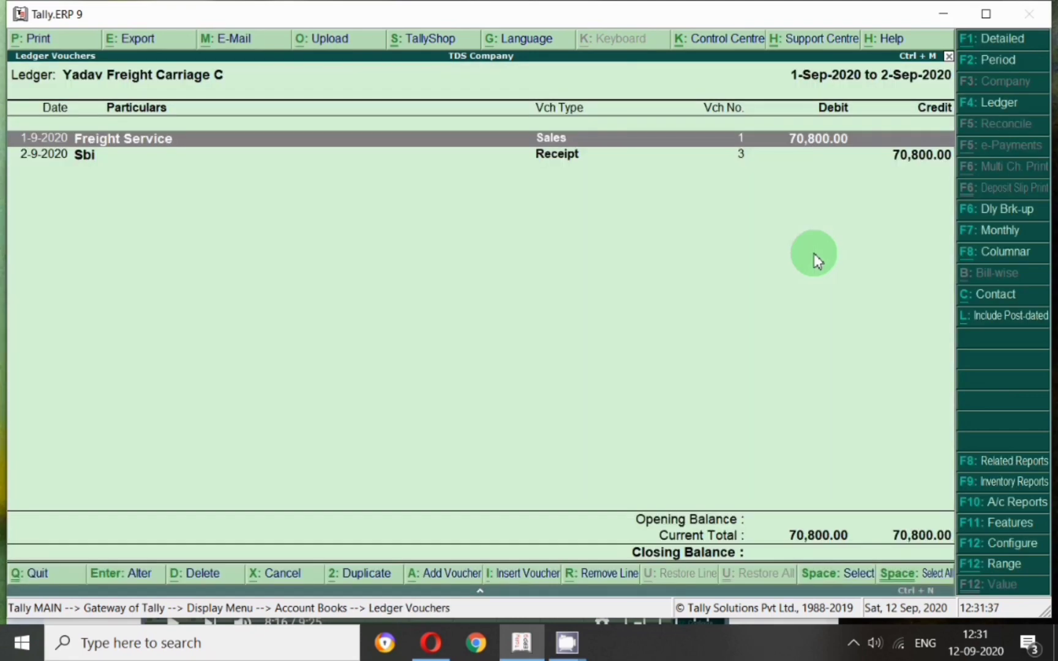
Start the ledger report period at 1-4-2020, examine the sales and receipt entries, and leave the account books.
key("F2")
type("1-4")
key("Return")
key("Return")
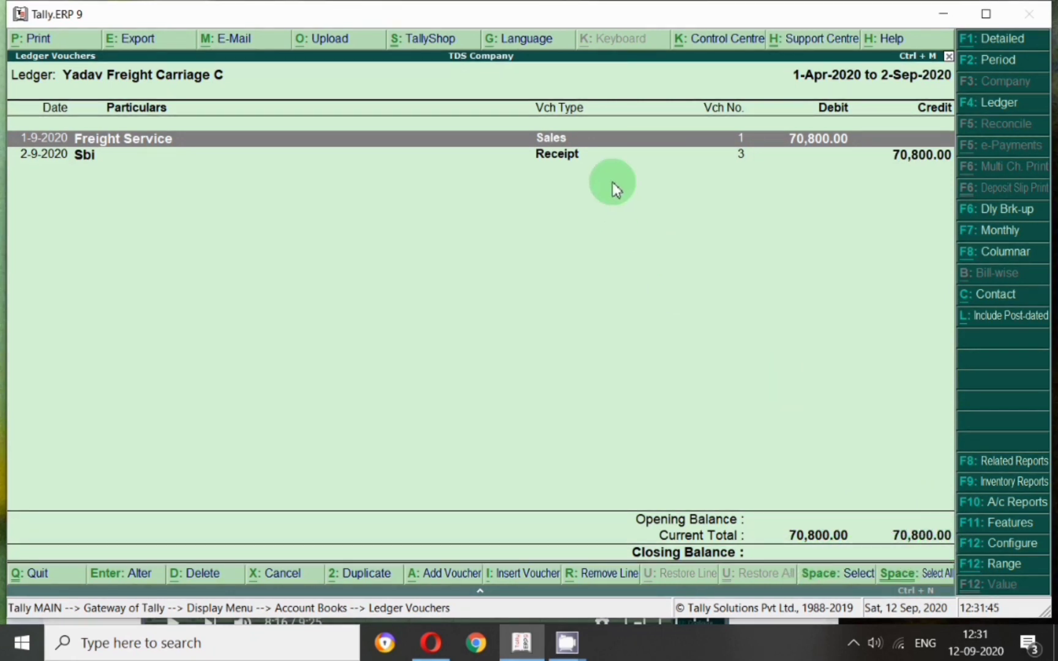
key("space")
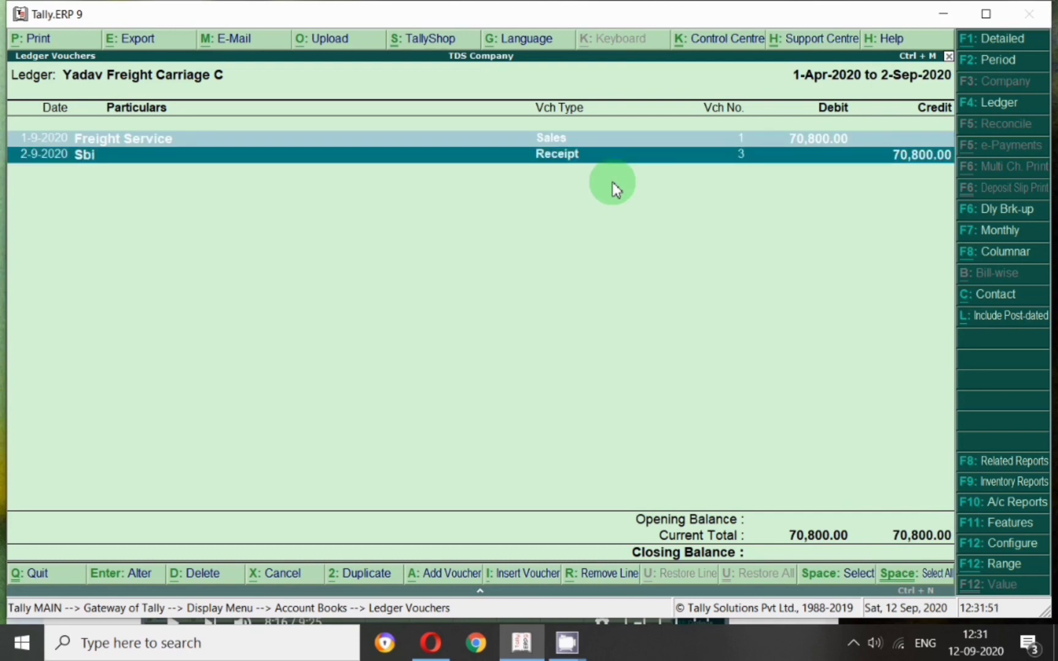
key("Escape")
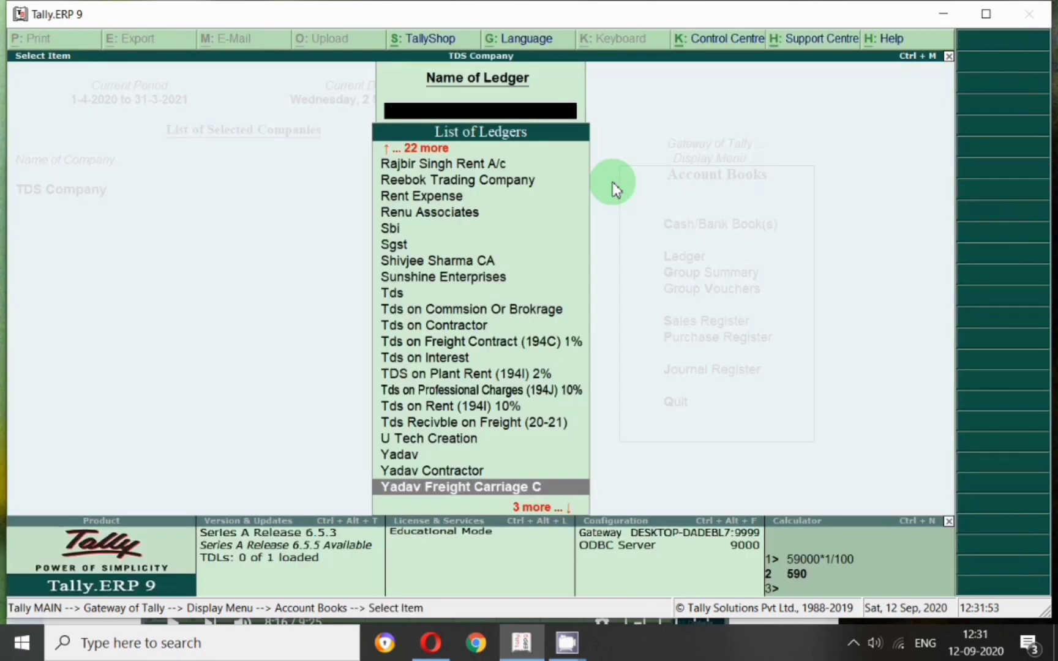
key("Escape")
key("Escape")
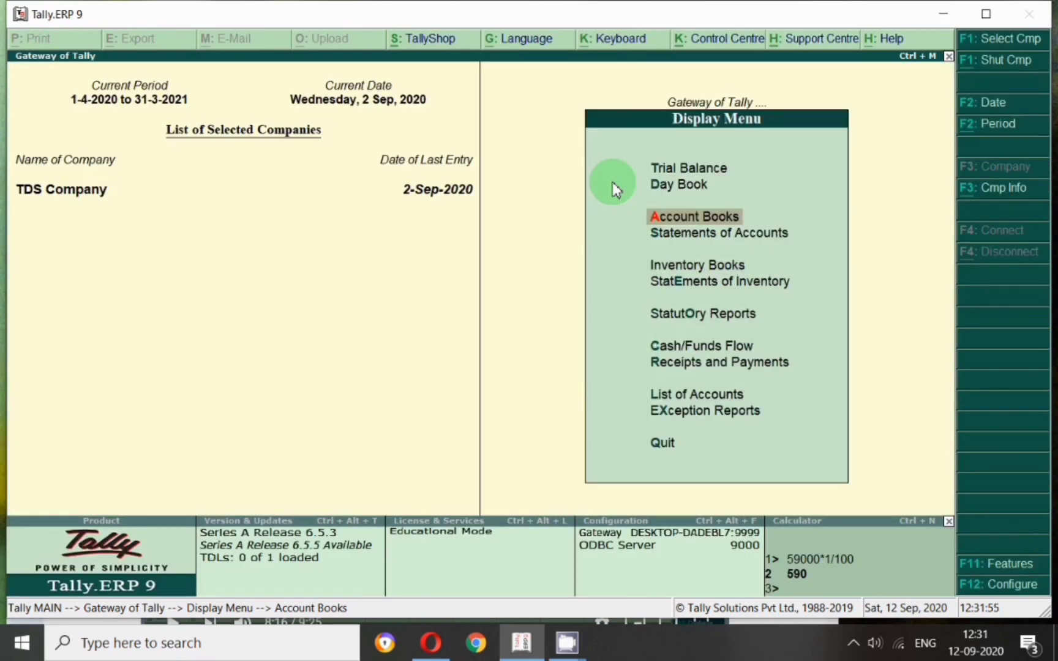
key("Escape")
Open the balance sheet and examine Tds Recivble on Freight (20-21) within the Current Assets group.
key("b")
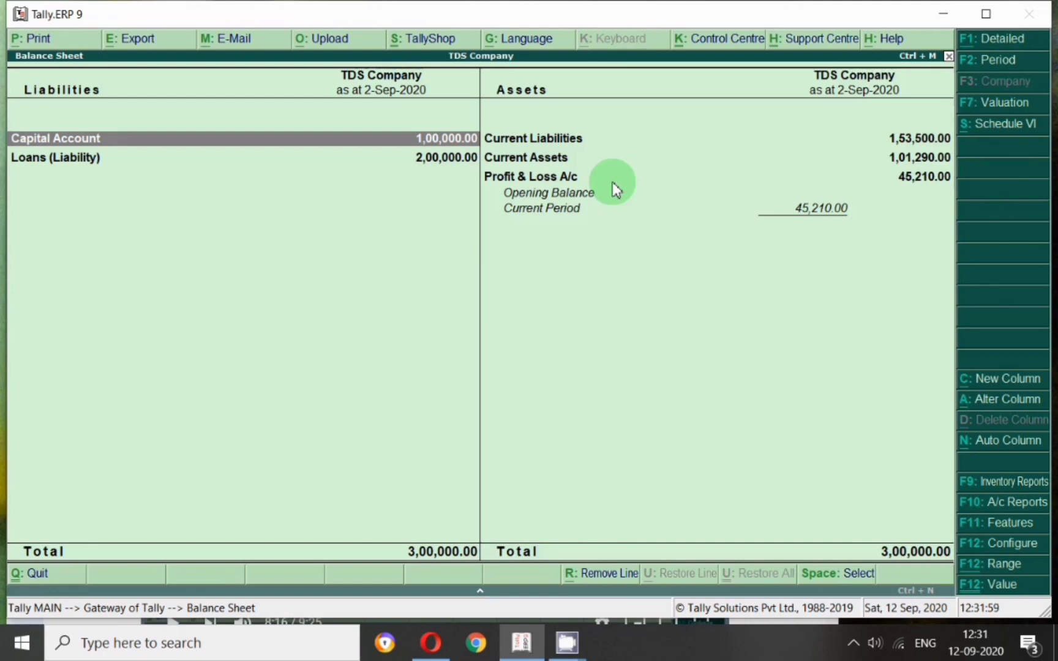
key("Right")
key("Down")
key("Return")
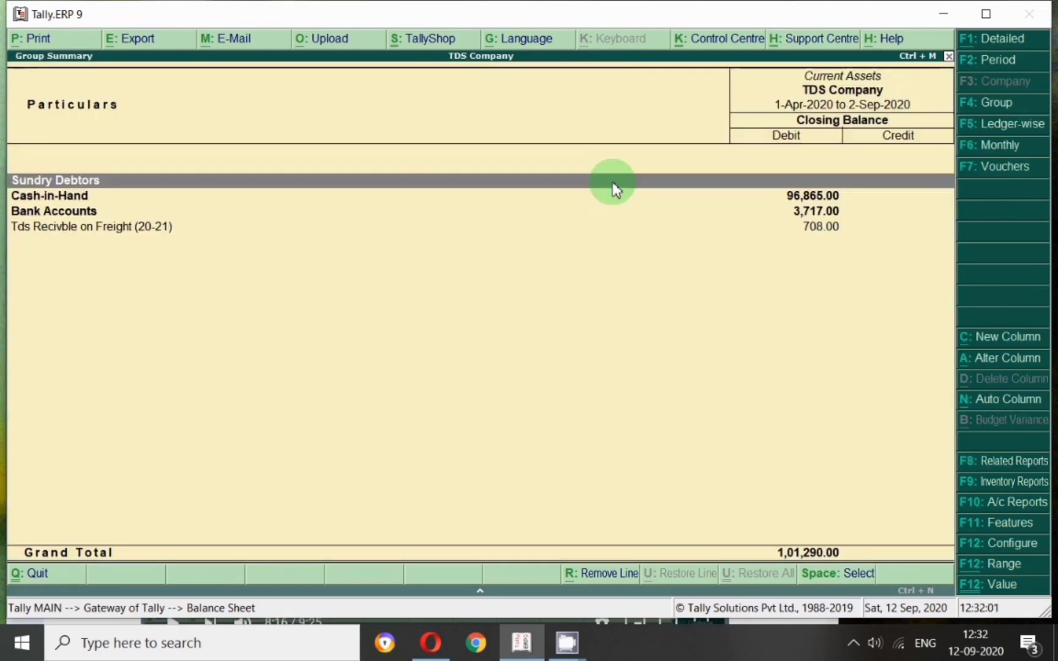
key("Down")
key("Down")
key("Down")
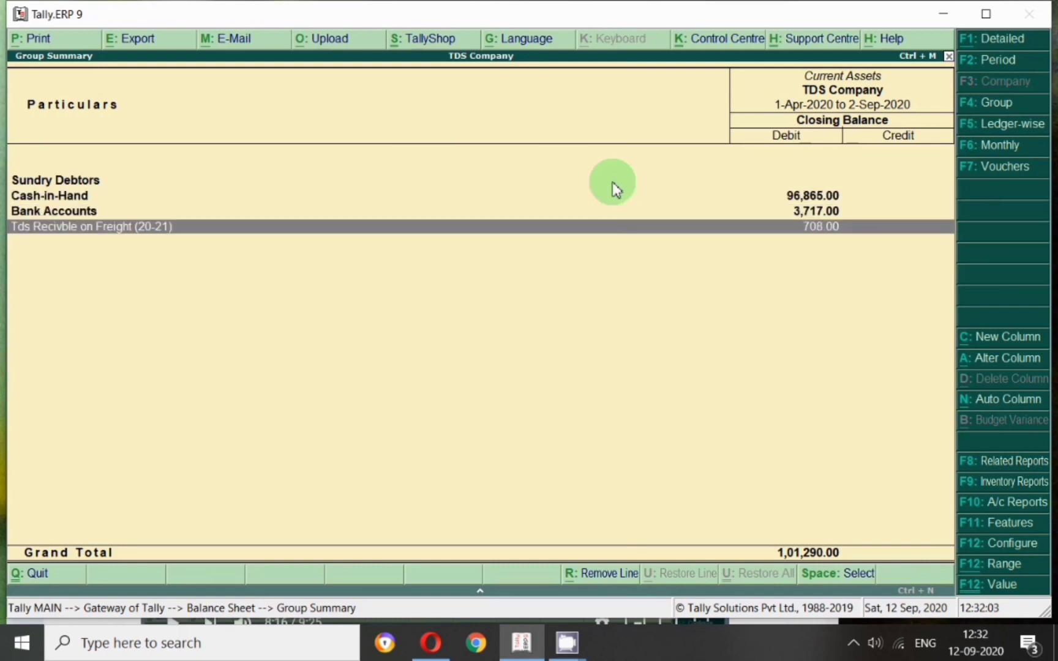
left_click(236, 232)
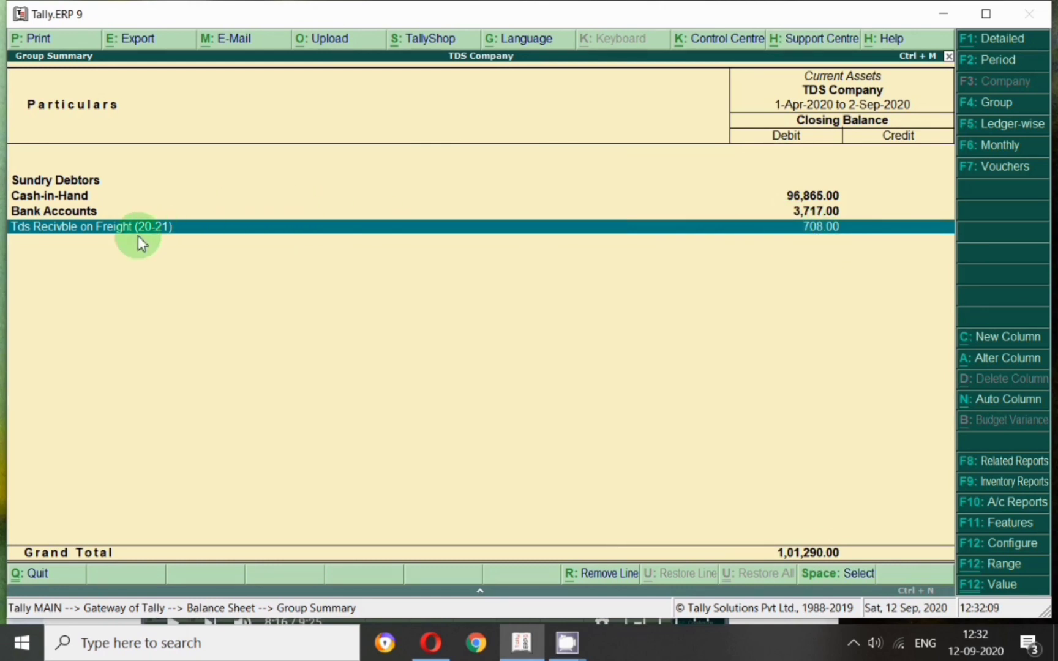
Expand the balance sheet to its detailed view, examine the Tds Recivble on Freight (20-21) line, and close the report.
key("Escape")
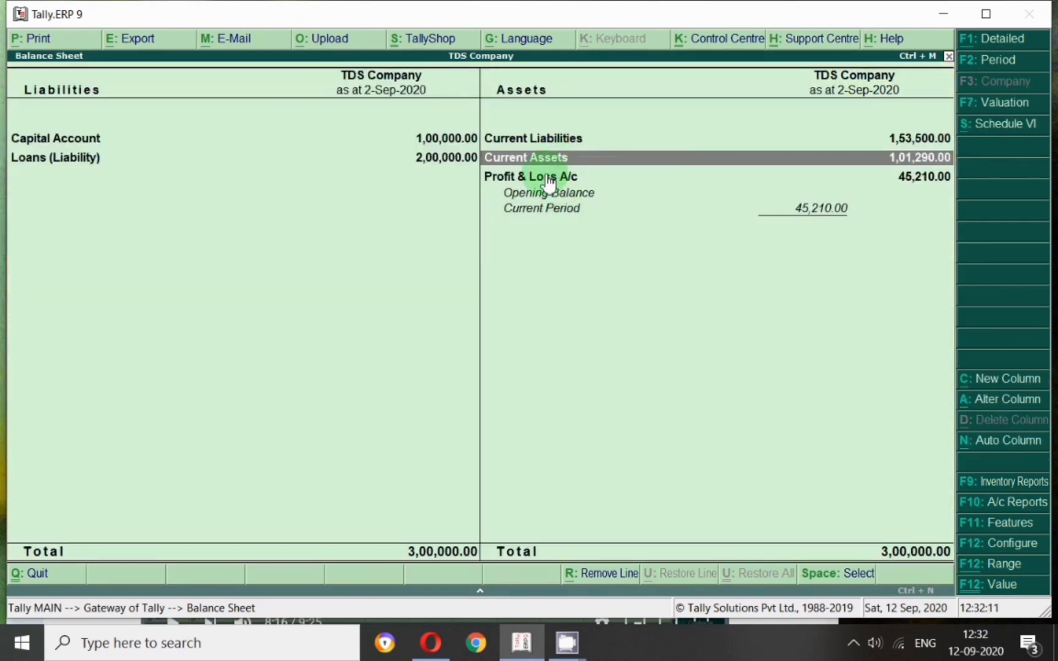
left_click(985, 38)
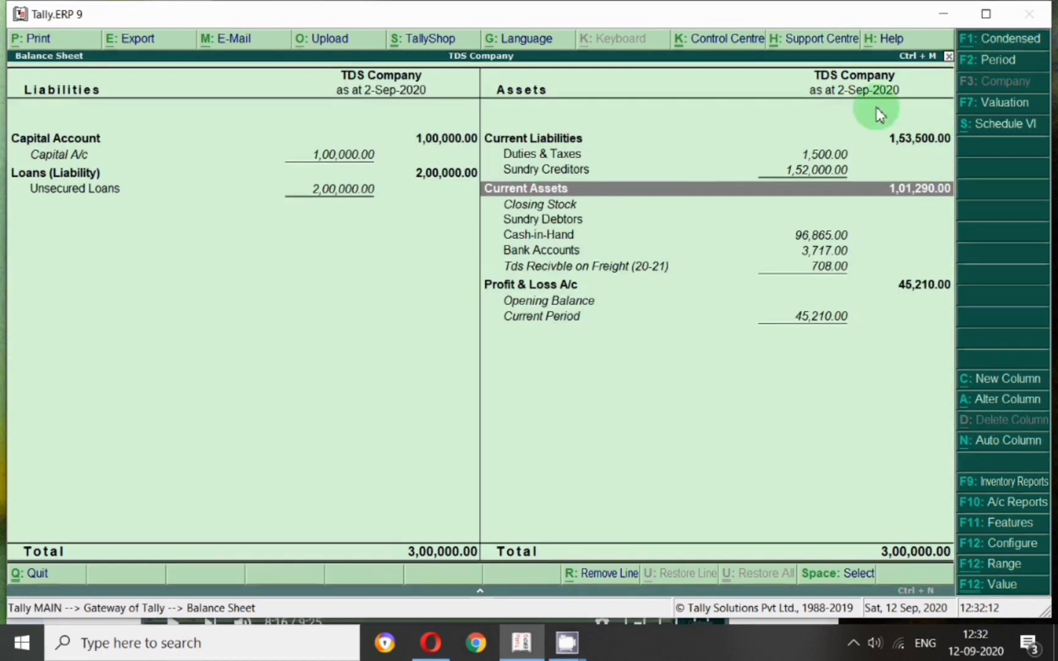
left_click(544, 269)
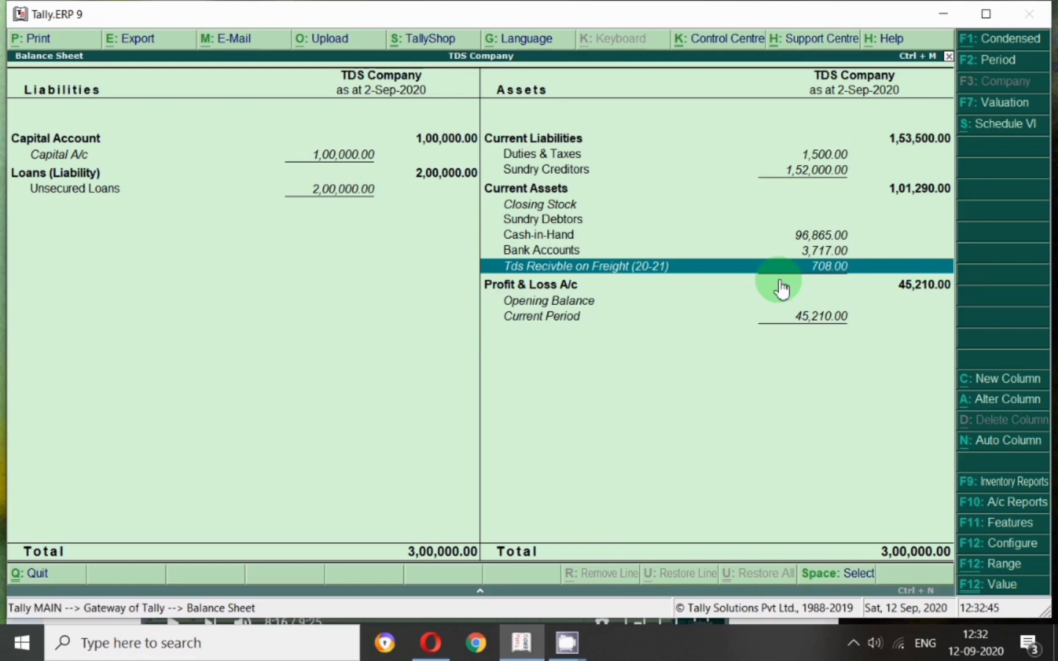
key("Escape")
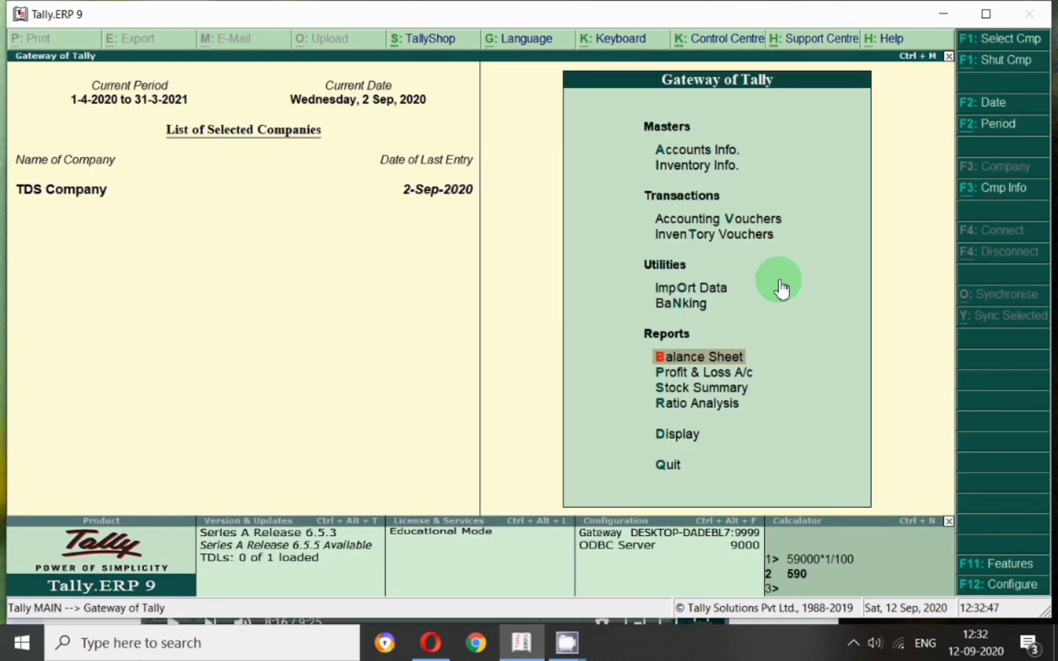
Start a journal voucher dated 31-3-2021.
key("v")
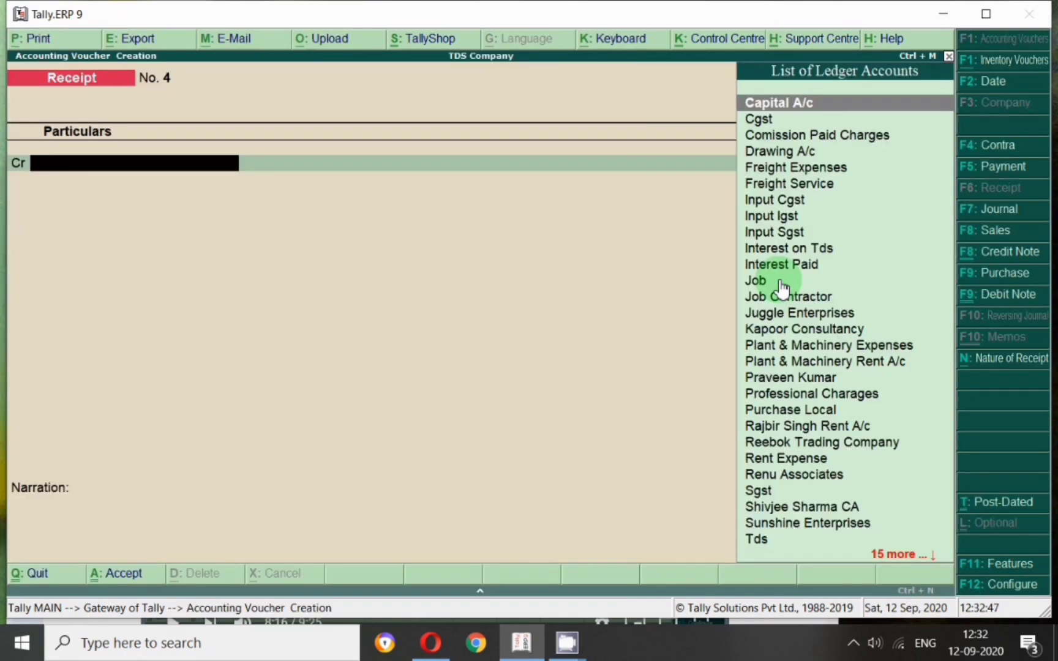
left_click(999, 209)
key("F2")
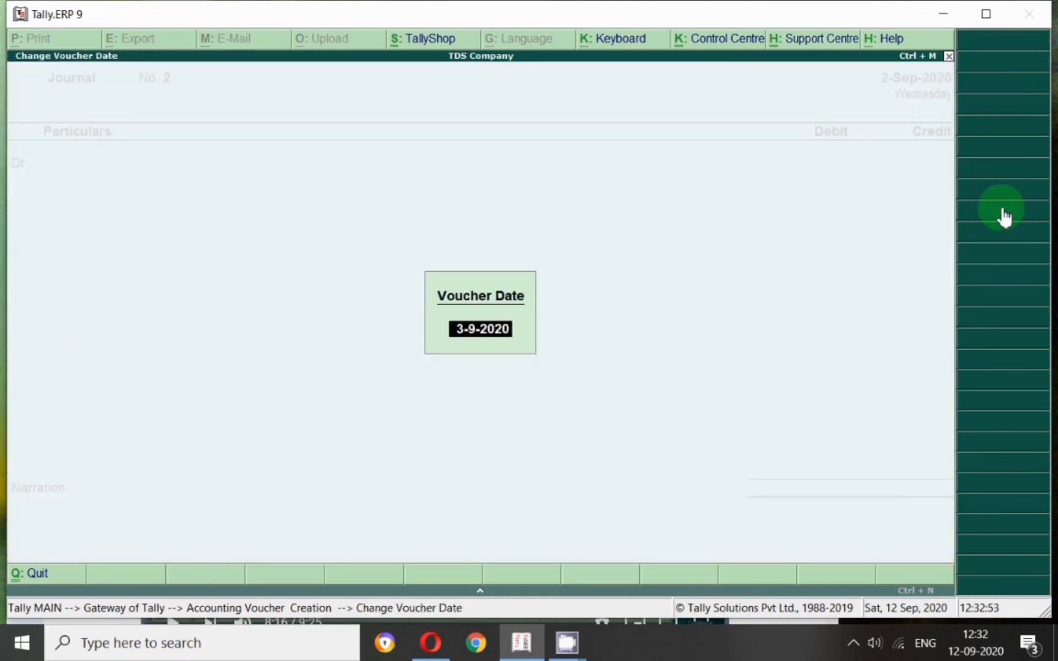
type("31.3.21")
key("Return")
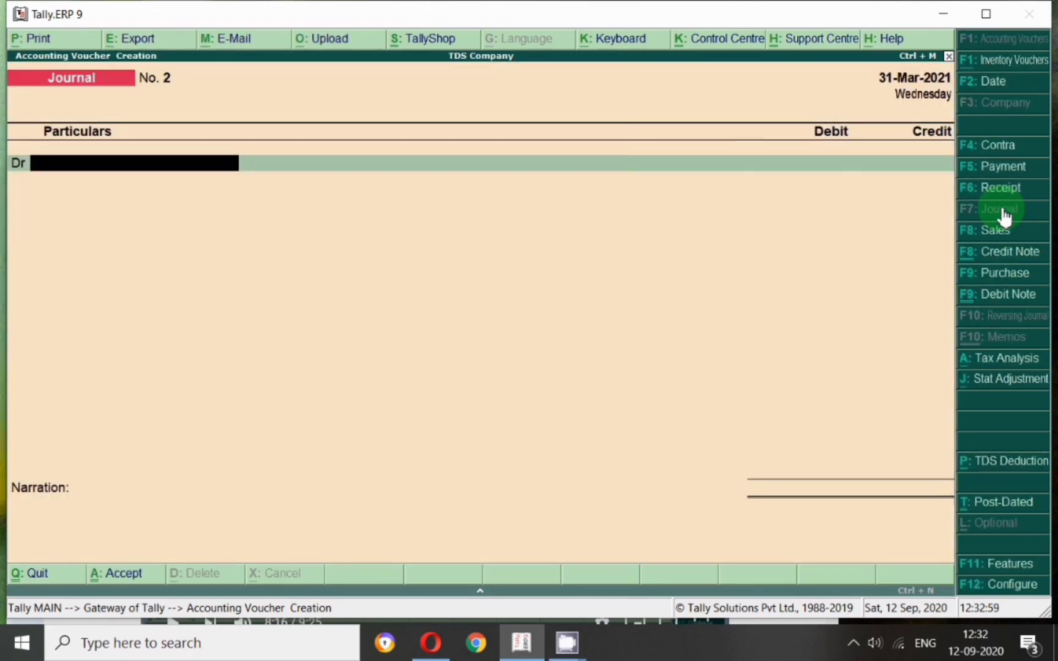
Debit Drawing A/c with 708 and credit Tds Recivble on Freight (20-21) in the journal voucher.
type("Dra")
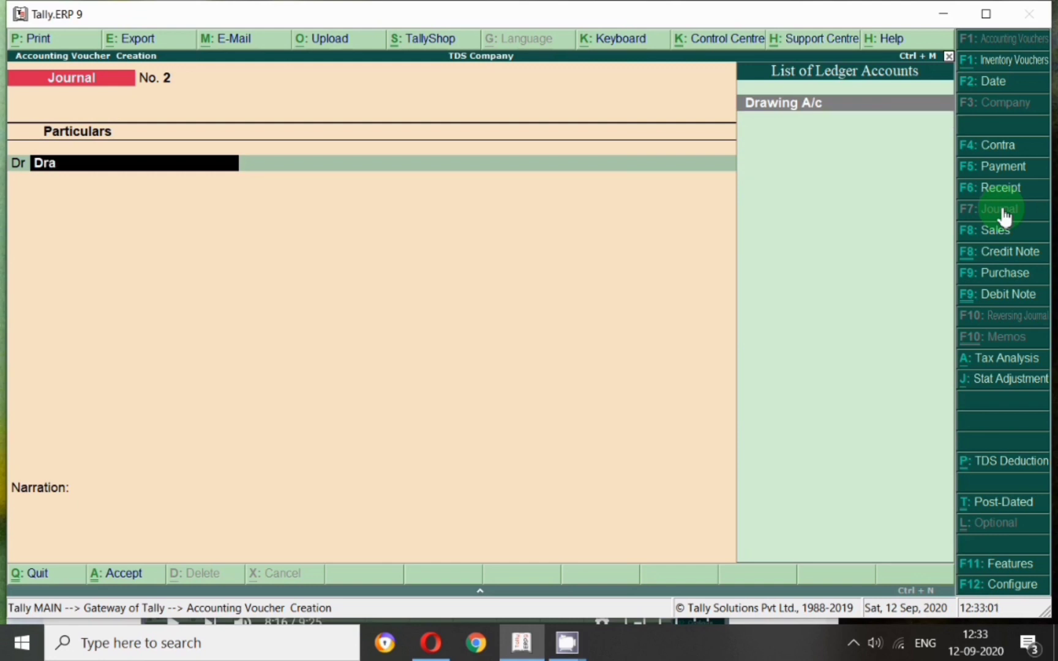
key("Return")
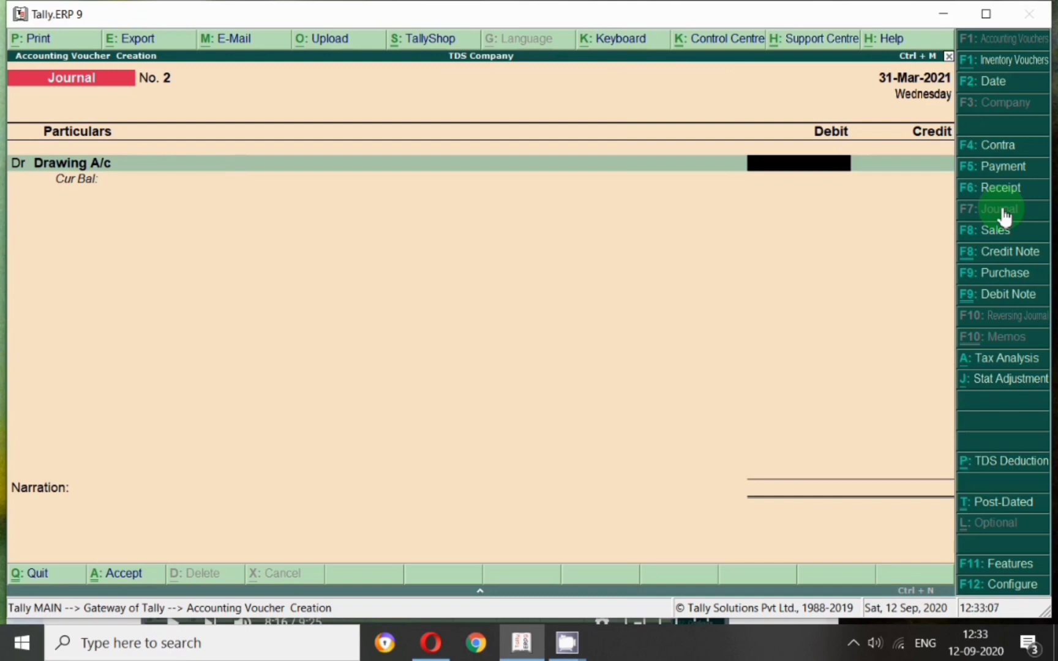
type("708")
key("Return")
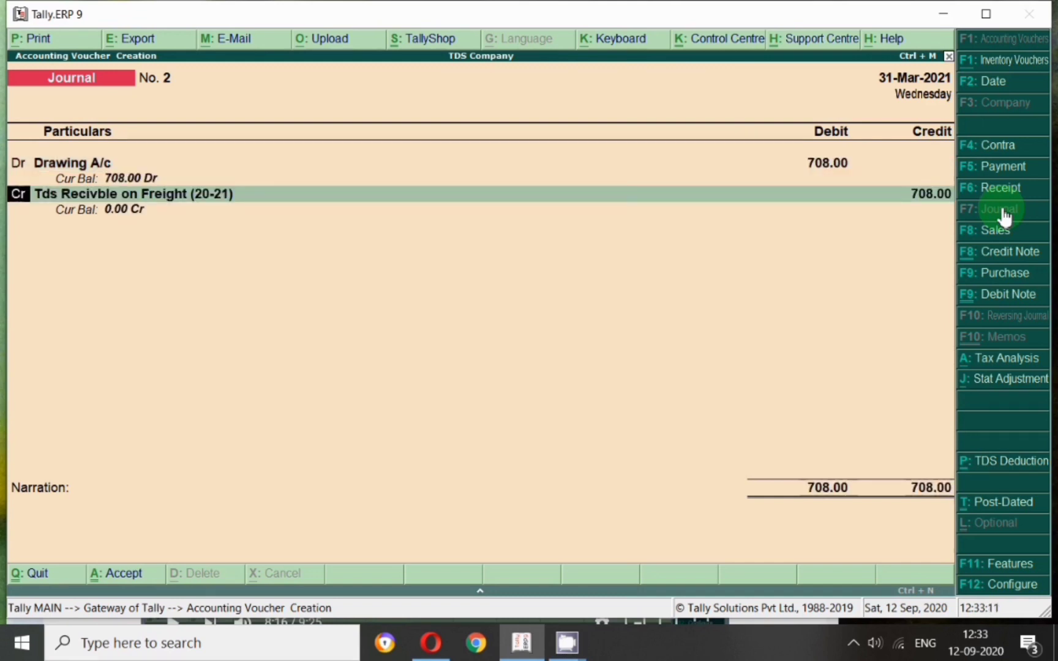
key("Return")
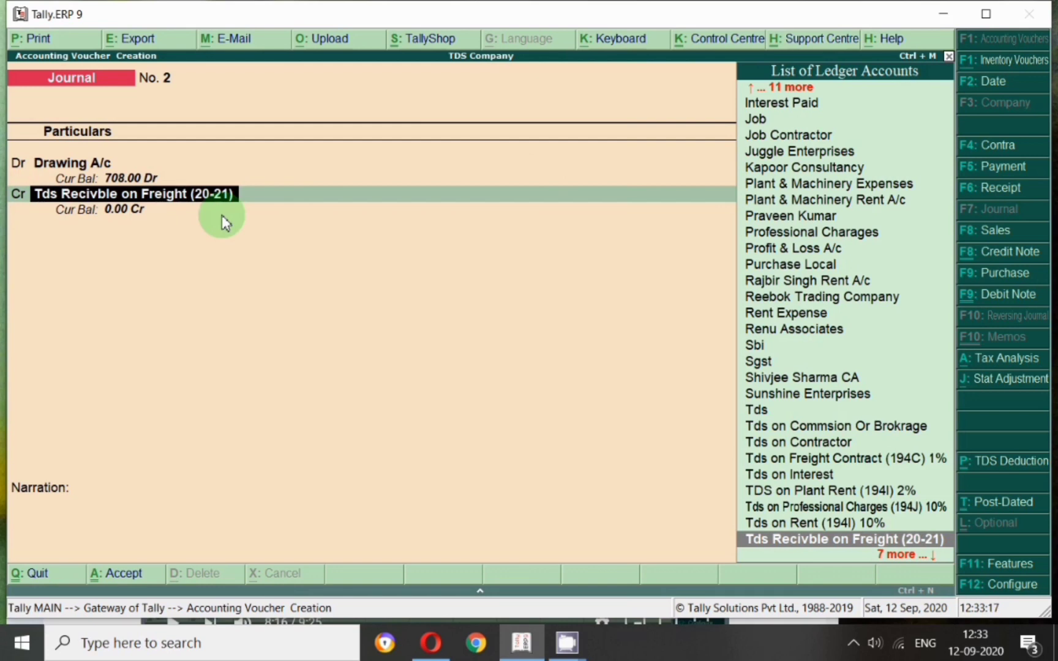
key("Return")
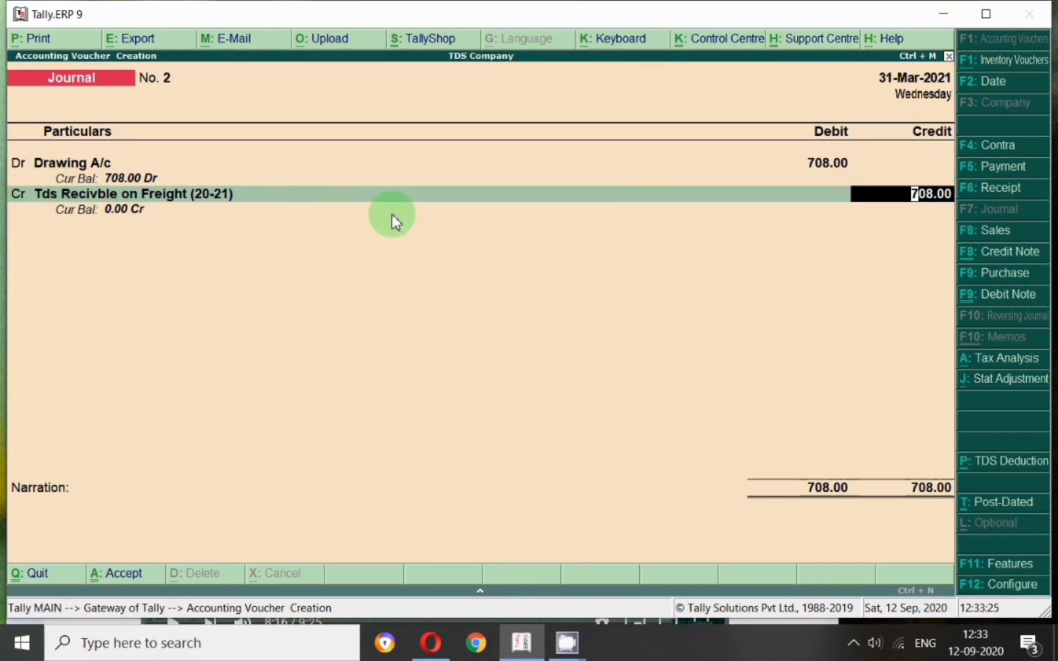
Accept the 708 credit amount, save the journal voucher without a narration, and leave voucher entry.
key("Return")
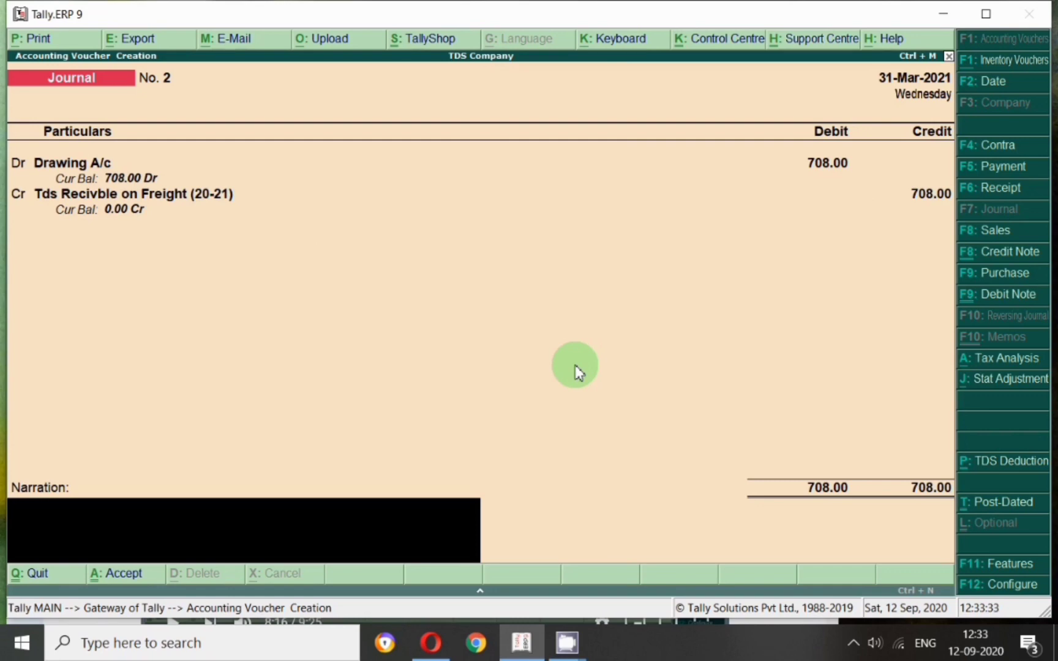
key("Return")
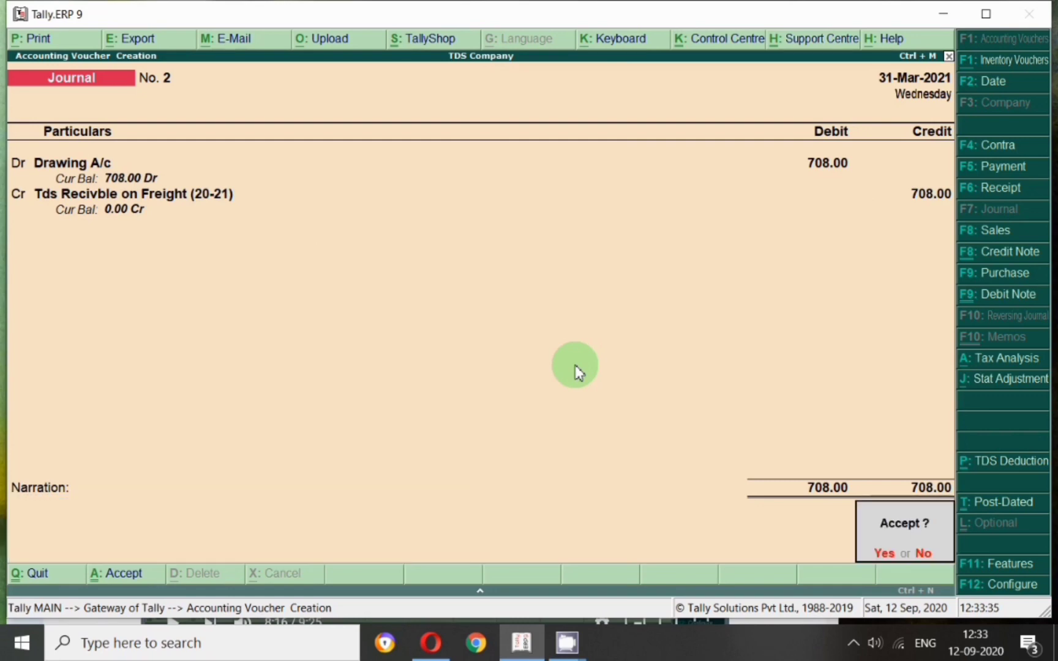
key("Return")
key("Escape")
key("Return")
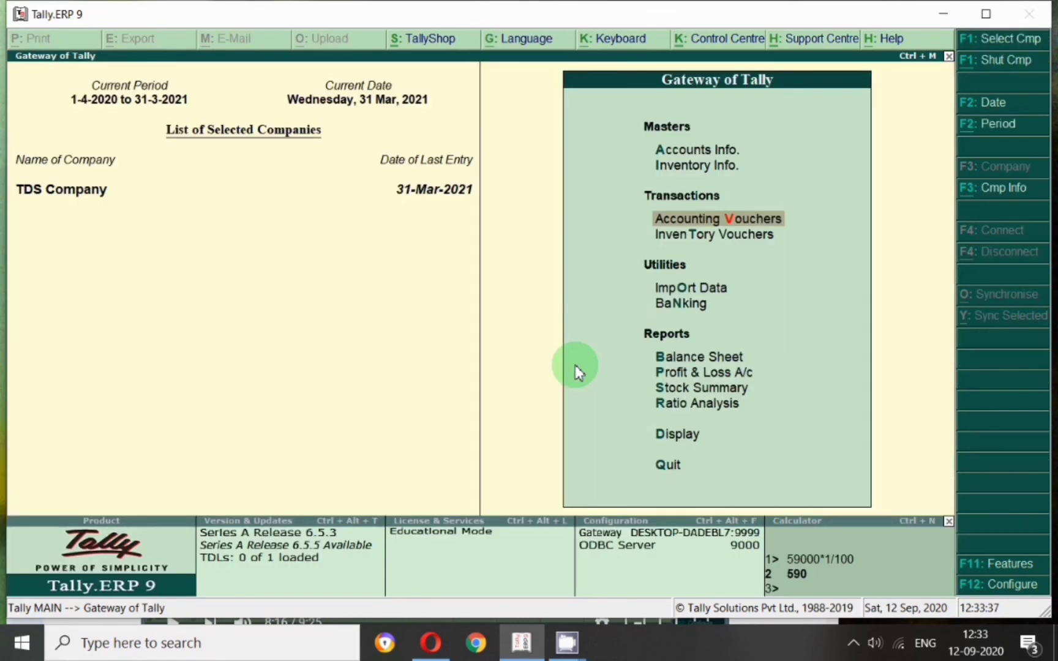
Expand the balance sheet to its detailed view, examine the Tds Recivble on Freight (20-21), Capital A/c and Drawing A/c lines, and close the report.
key("b")
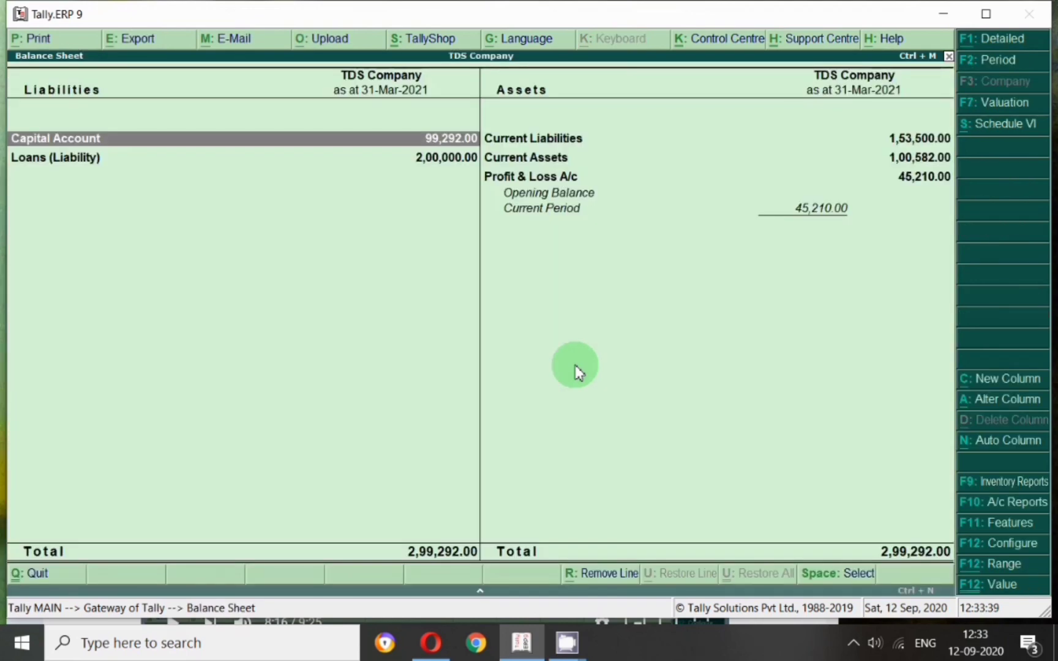
left_click(998, 38)
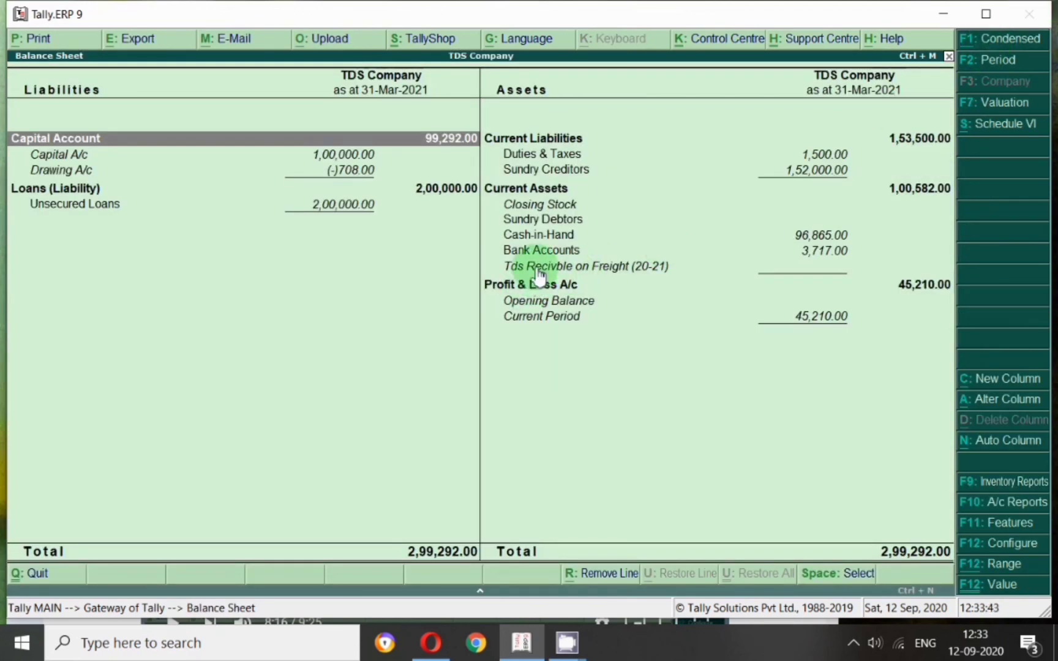
left_click(539, 267)
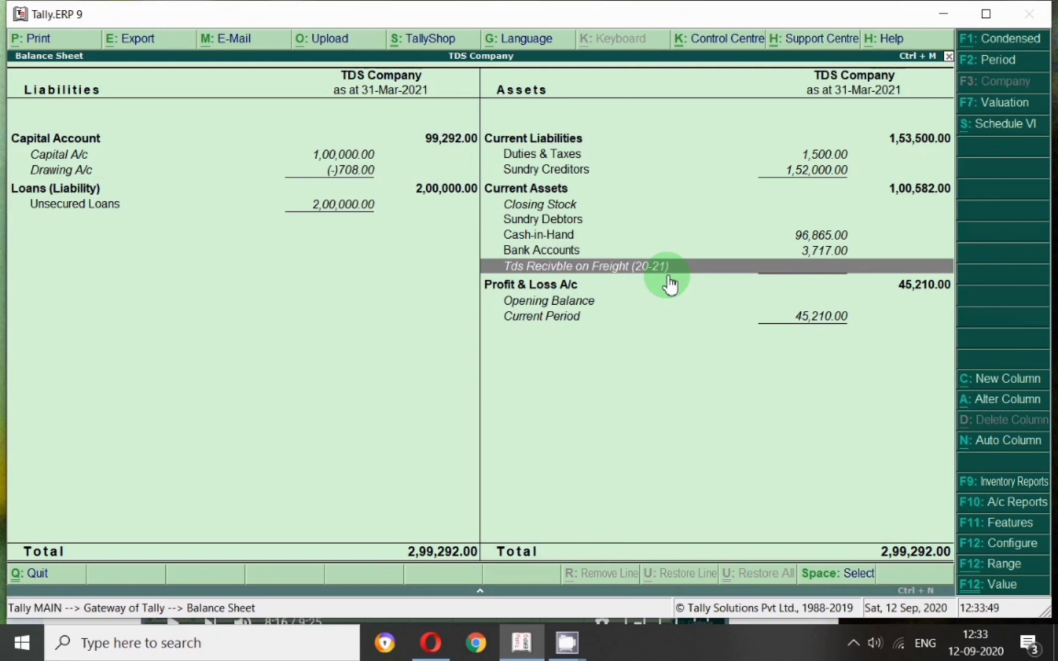
left_click(326, 173)
left_click(108, 158)
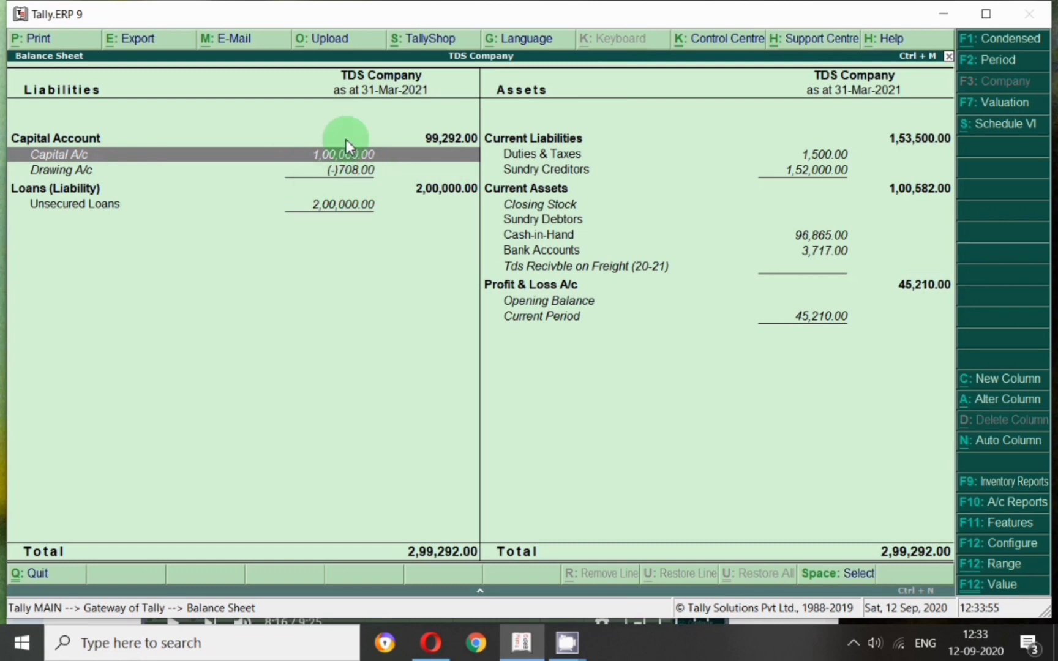
left_click(55, 173)
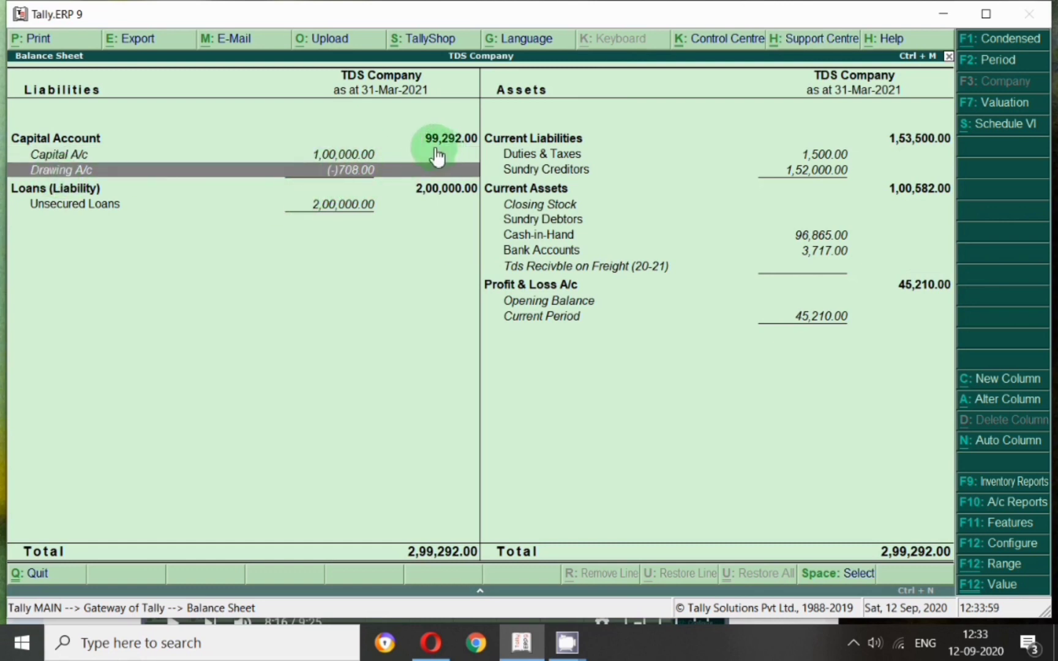
left_click(100, 139)
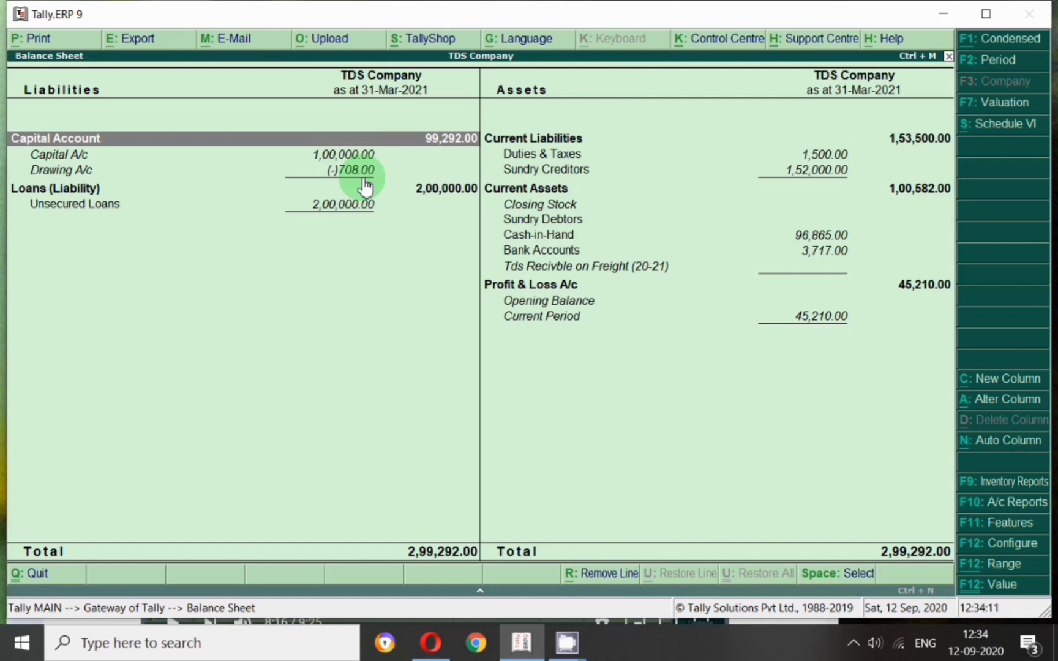
key("Escape")
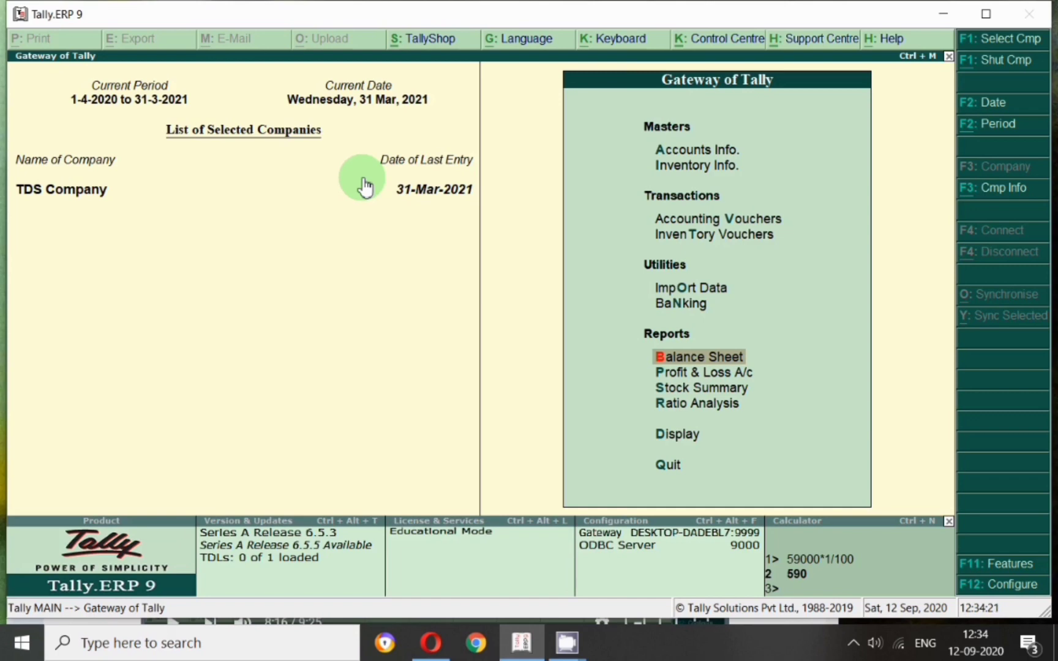
Start a receipt voucher dated 1-9-2020.
key("v")
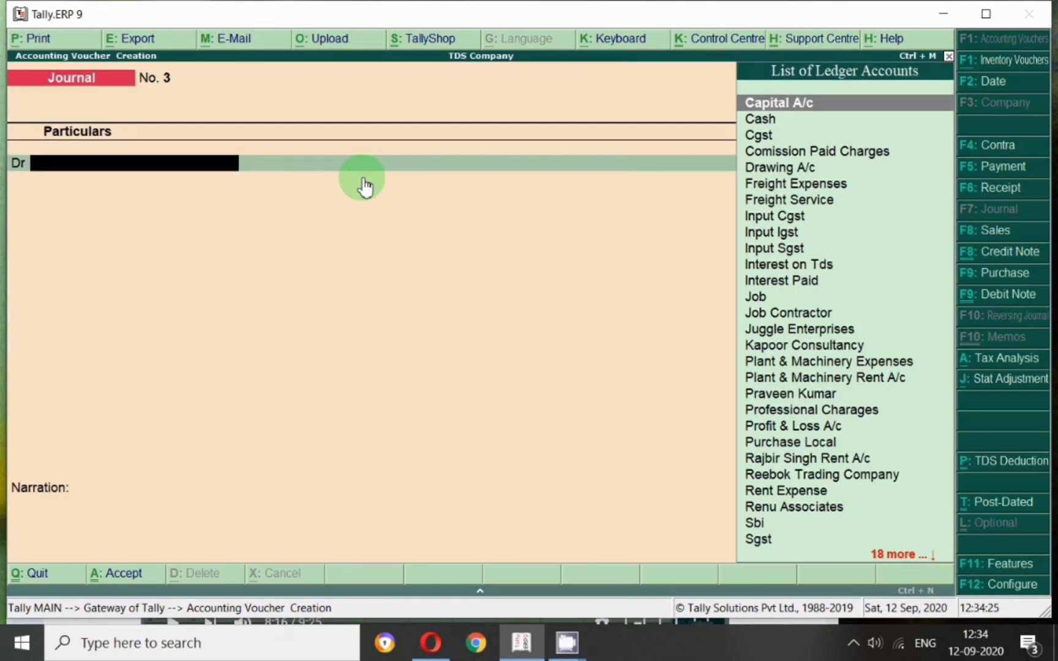
key("F2")
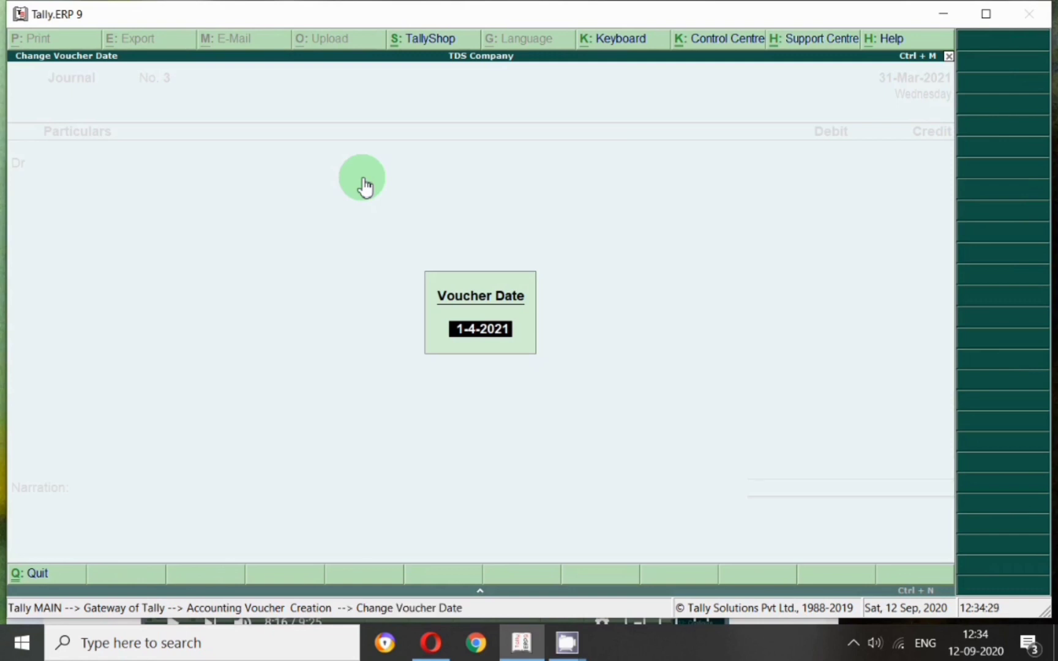
type("1.9")
key("Return")
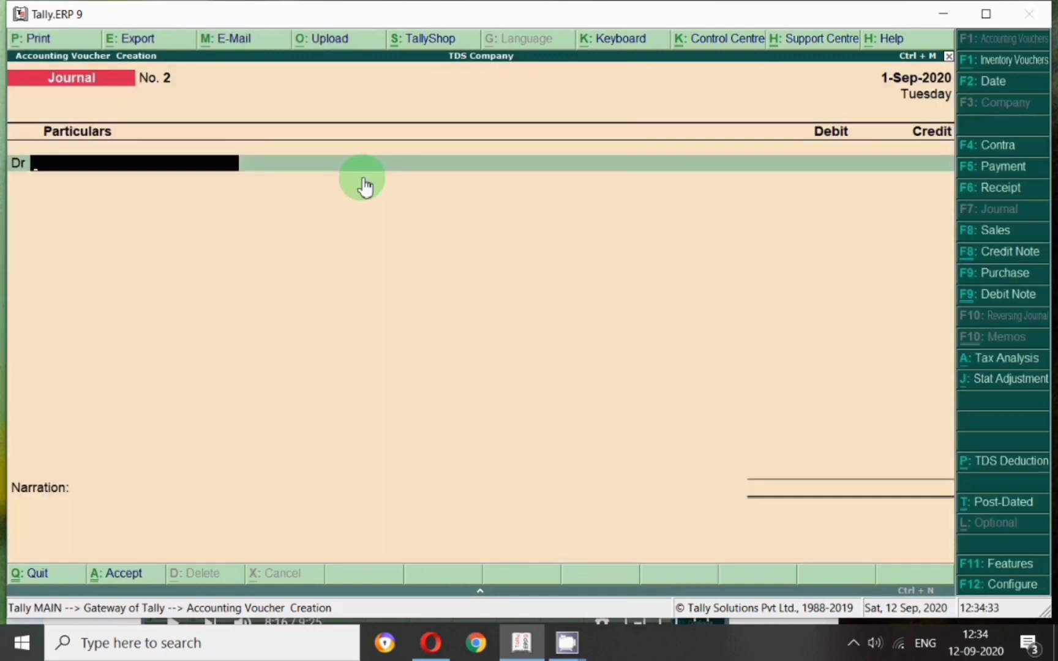
left_click(1000, 190)
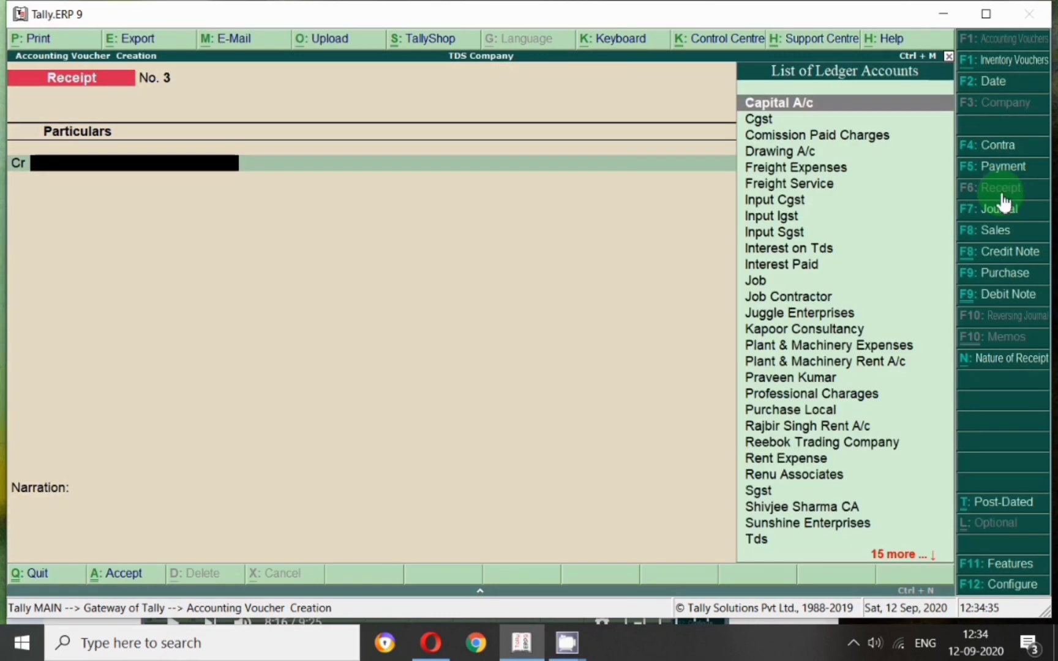
Credit Tds Recivble on Freight (20-21) with 708 in the receipt voucher.
type("Tds")
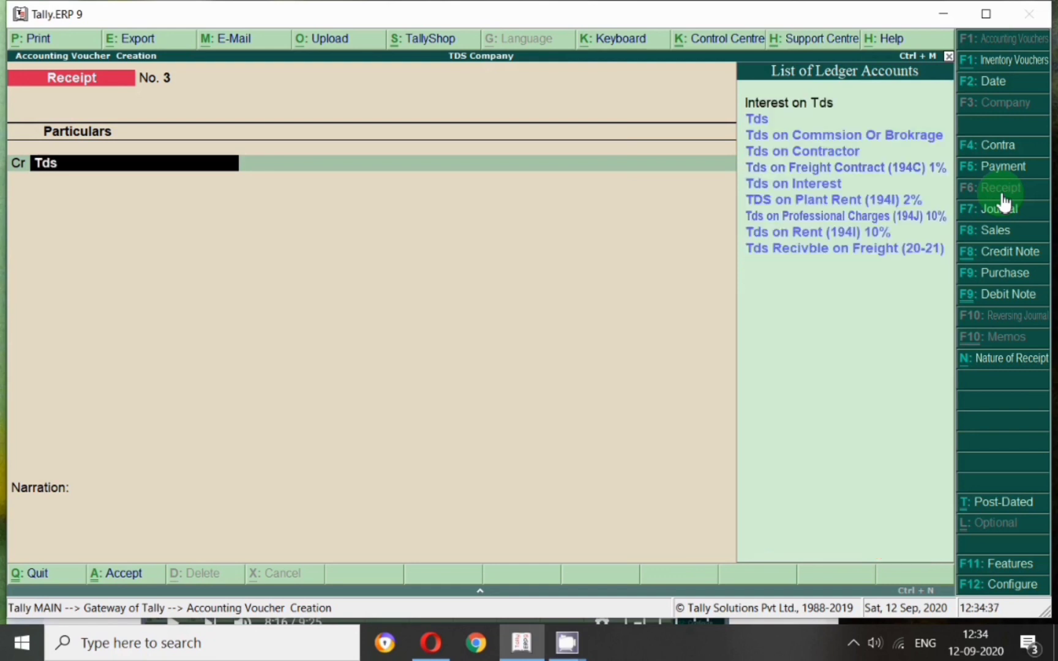
key("Down")
key("Down")
key("Down")
key("Down")
key("Down")
key("Down")
key("Down")
key("Down")
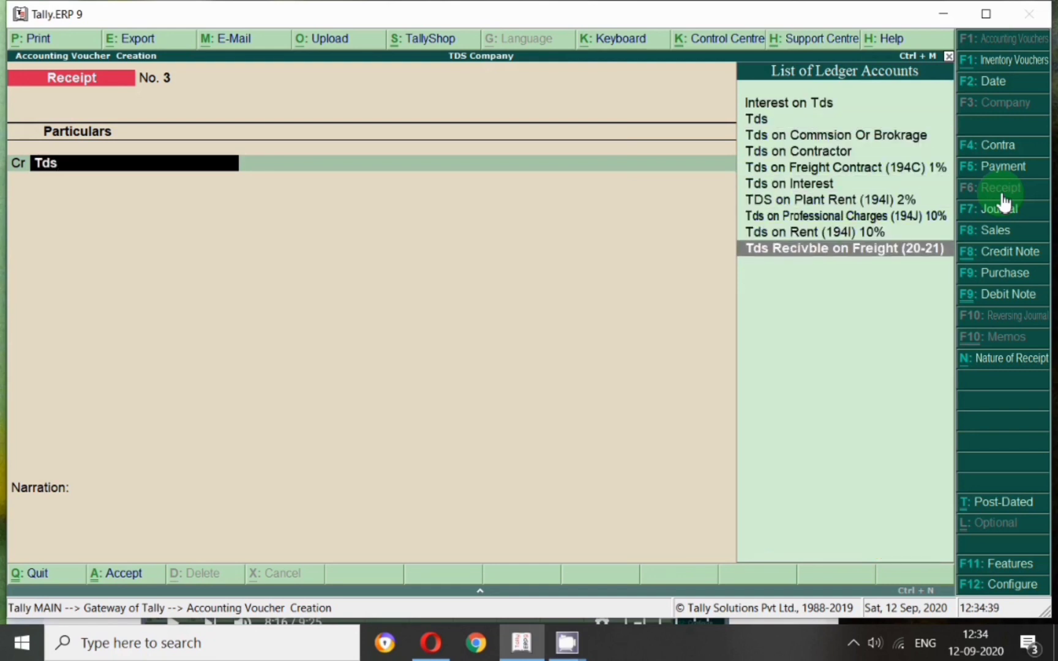
key("Return")
type("708")
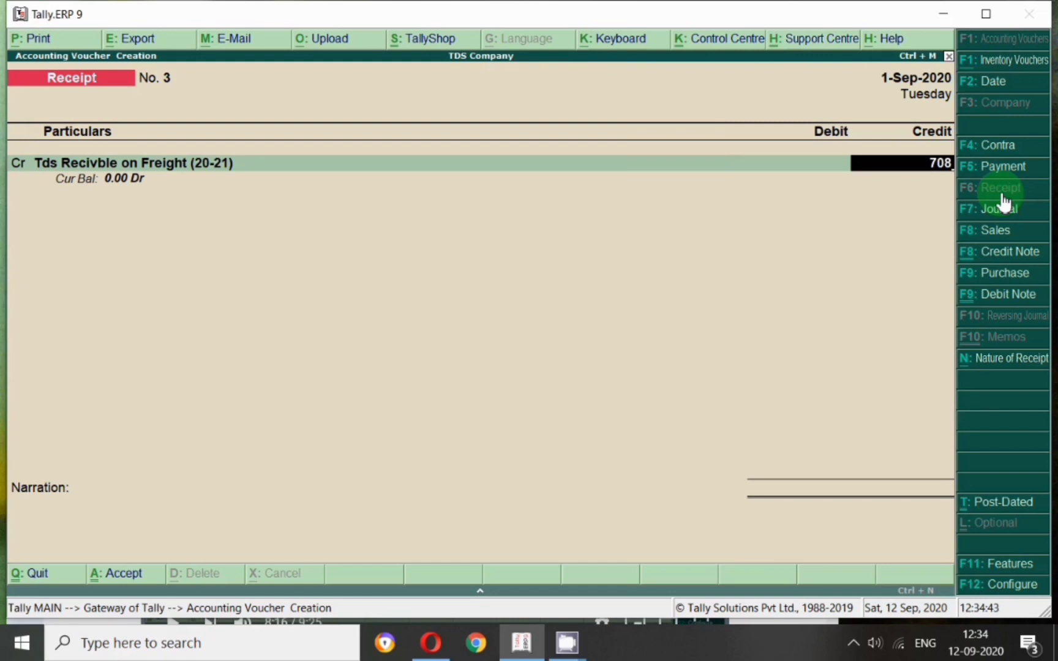
key("Return")
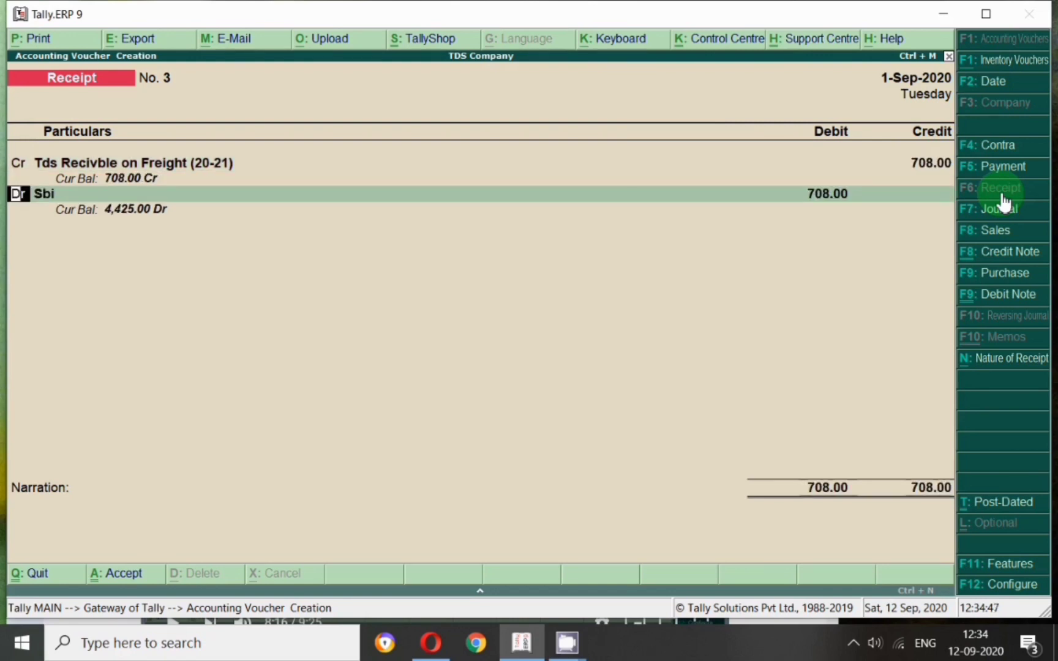
Change the credit amount of Tds Recivble on Freight (20-21) to 500.
key("BackSpace")
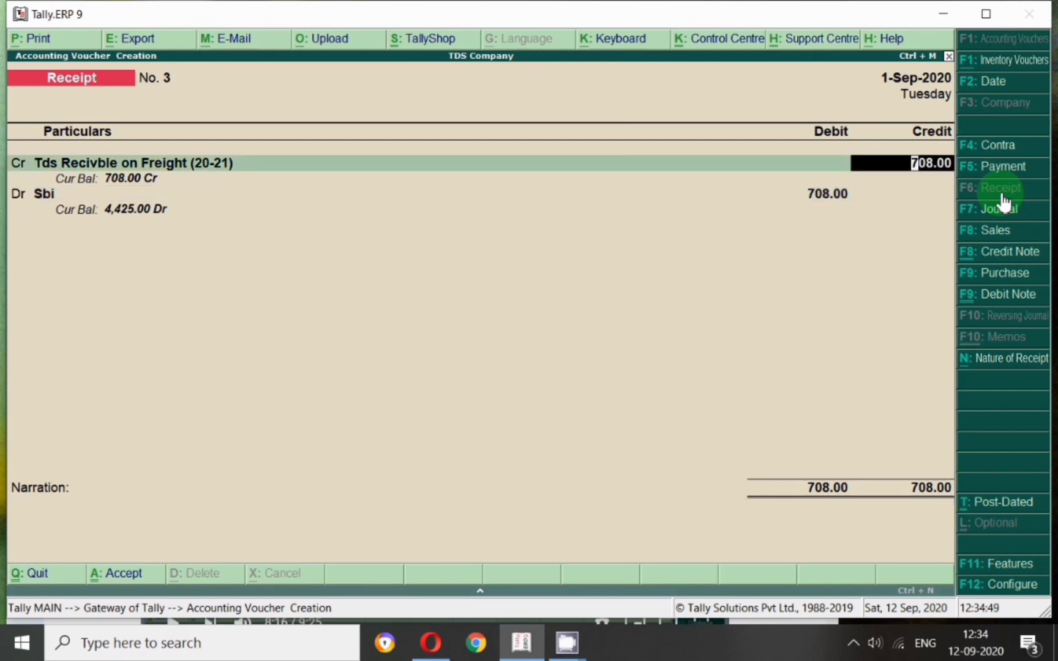
type("500")
key("Return")
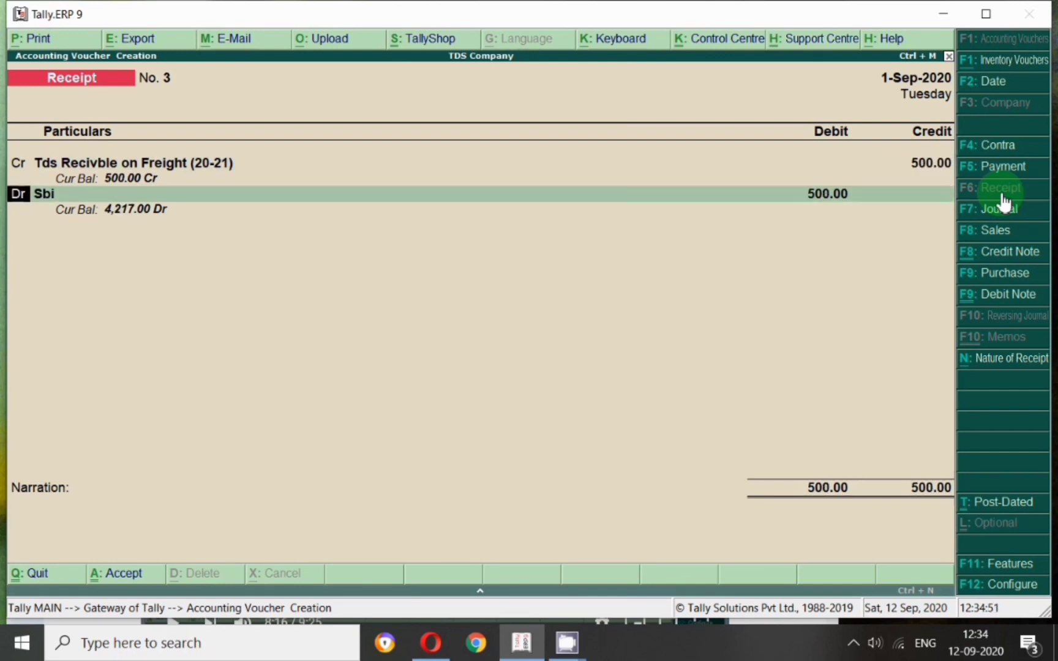
Debit Sbi with 500 and accept its Cheque/DD bank allocation, leaving the instrument number blank and the bank as Not Applicable.
key("Return")
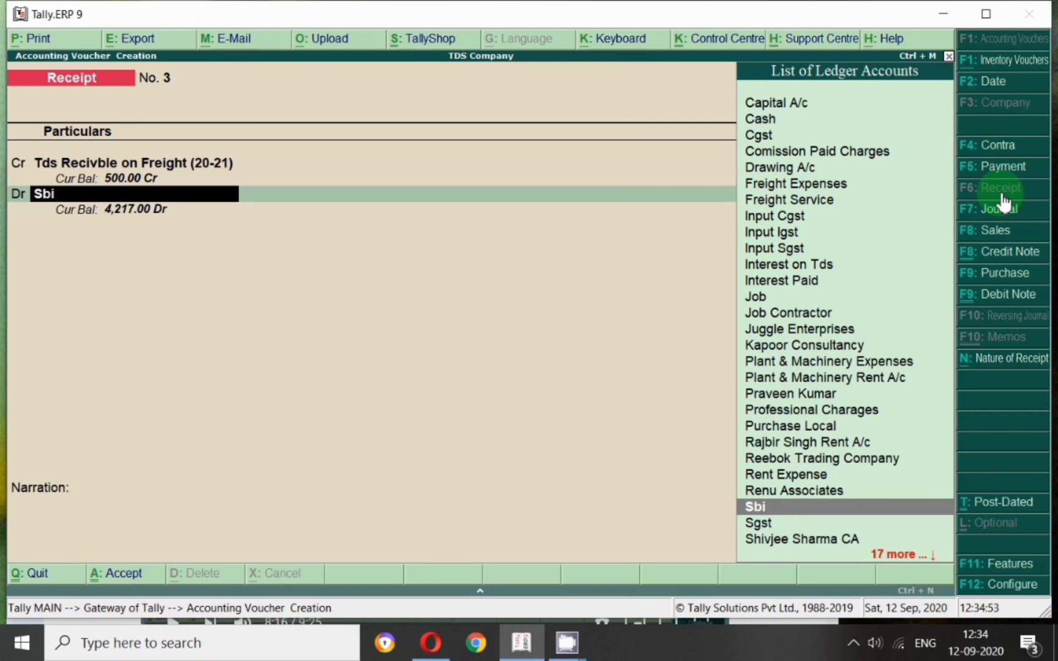
key("Return")
key("Return")
key("Return")
key("Return")
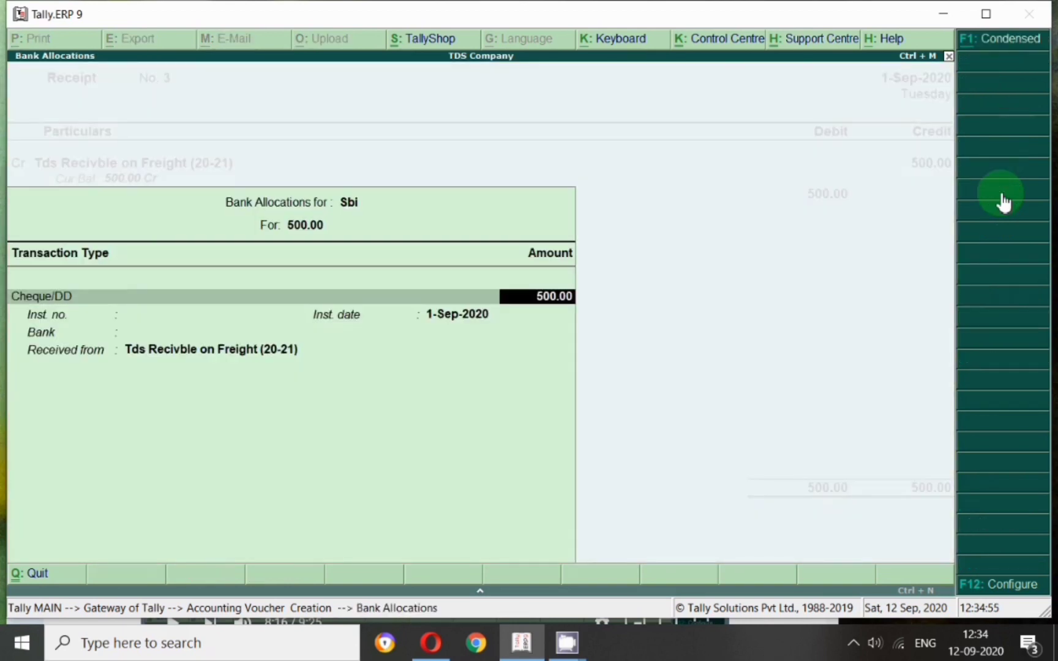
key("Return")
key("Return")
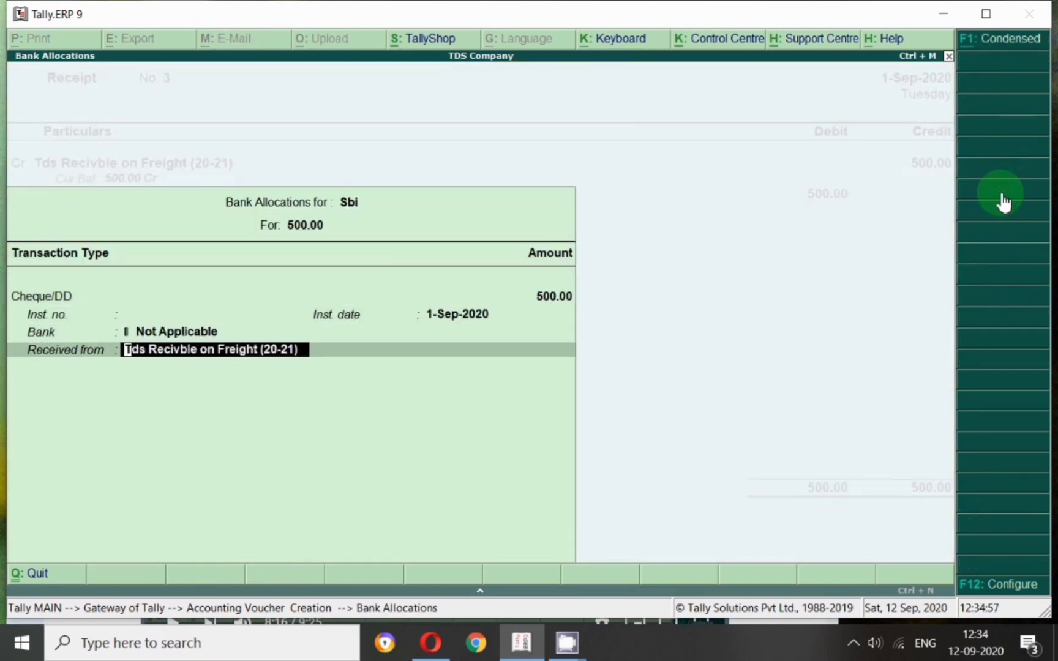
key("Return")
Save the receipt voucher without a narration and leave voucher entry.
key("Return")
key("Return")
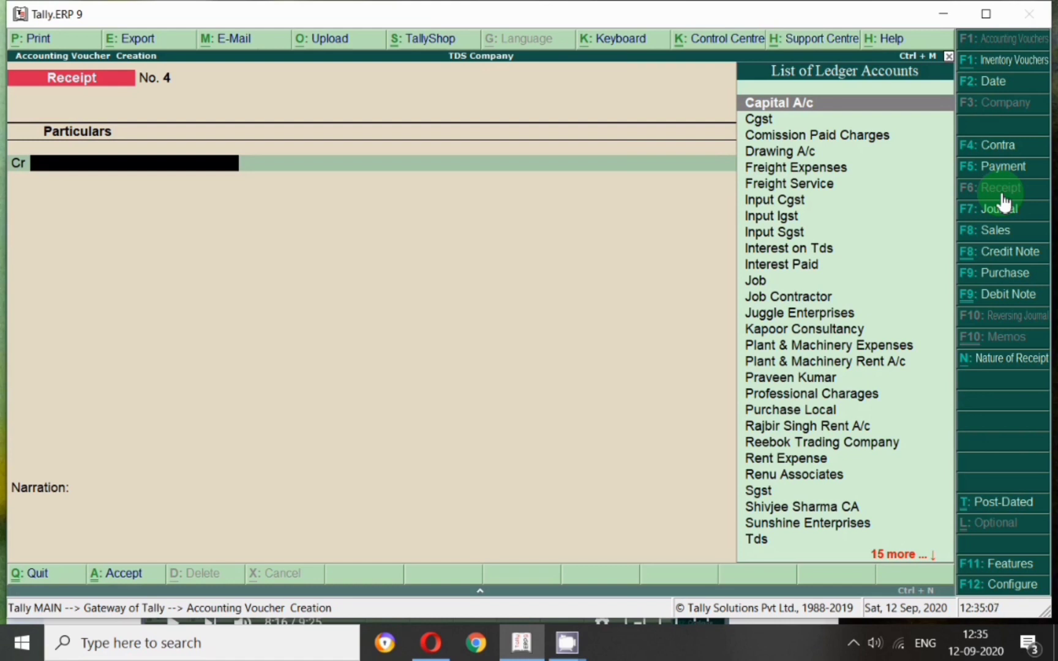
key("Escape")
key("Return")
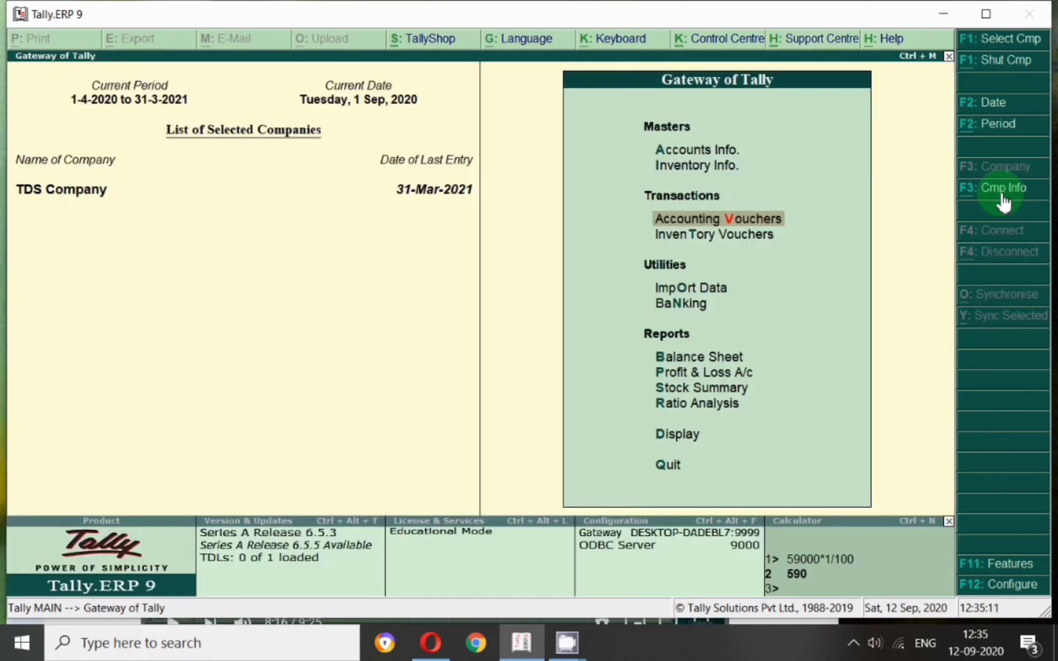
Open the balance sheet in its detailed view, examine the Bank Accounts and Tds Recivble on Freight (20-21) lines, and close the report.
key("b")
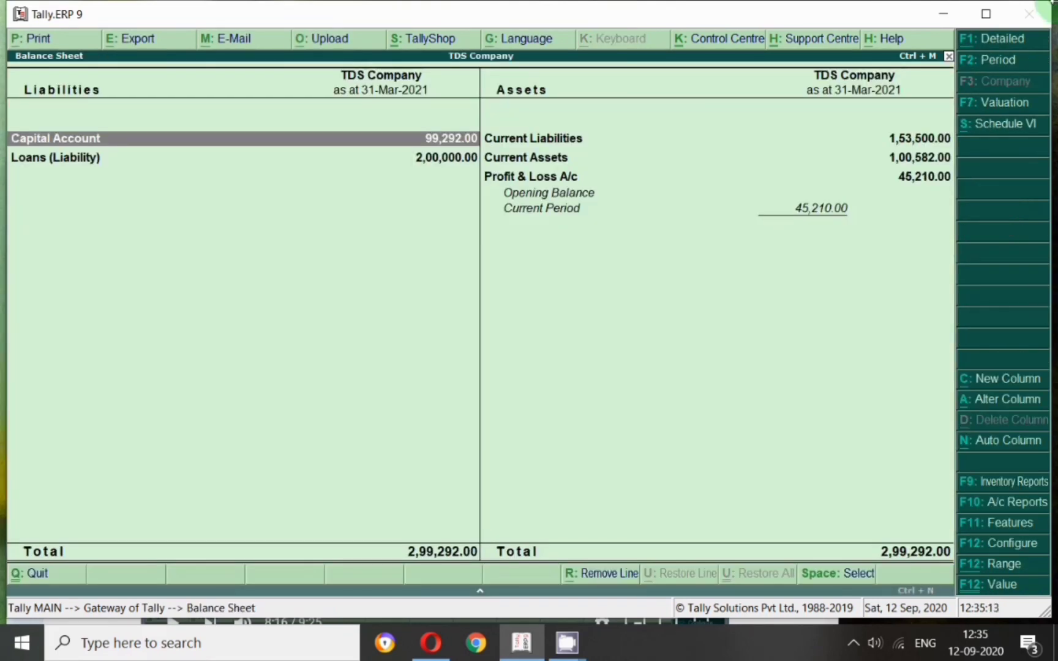
left_click(1010, 41)
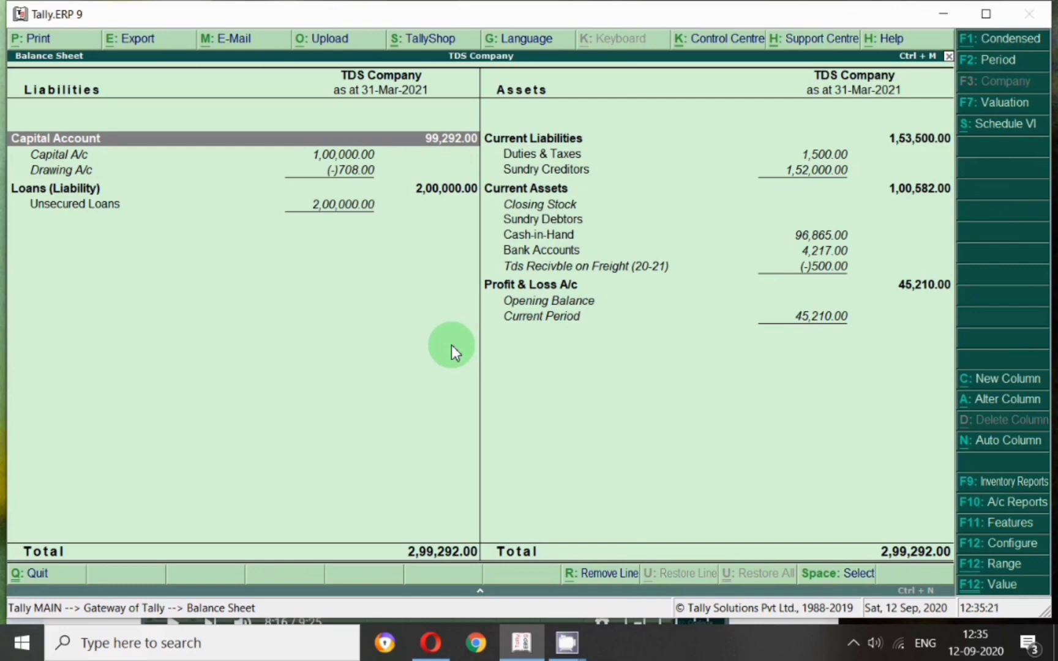
key("Escape")
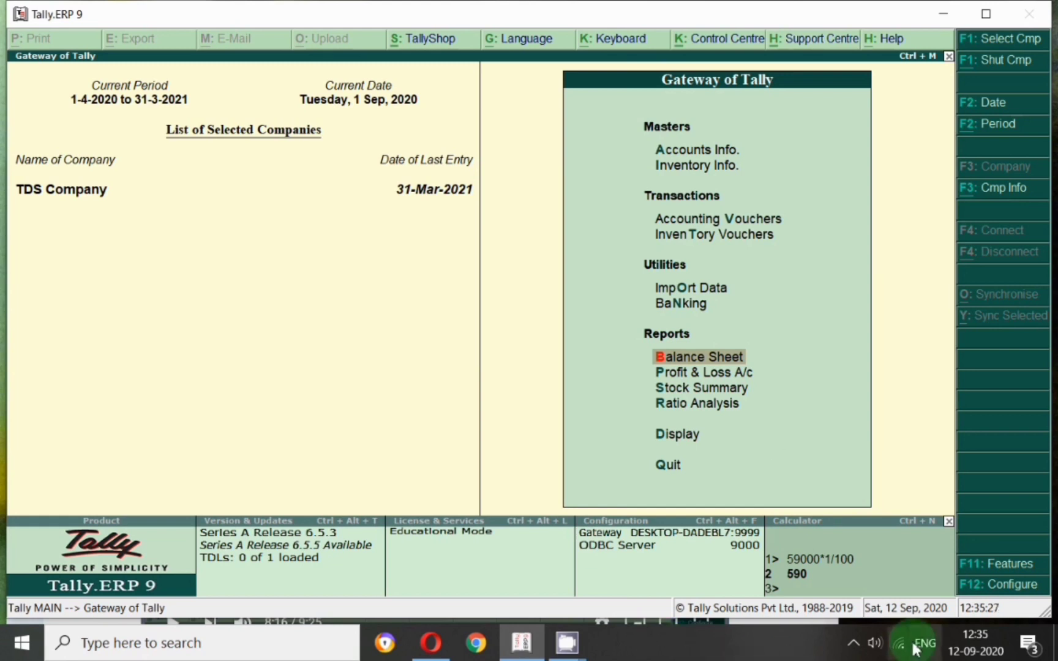
left_click(874, 633)
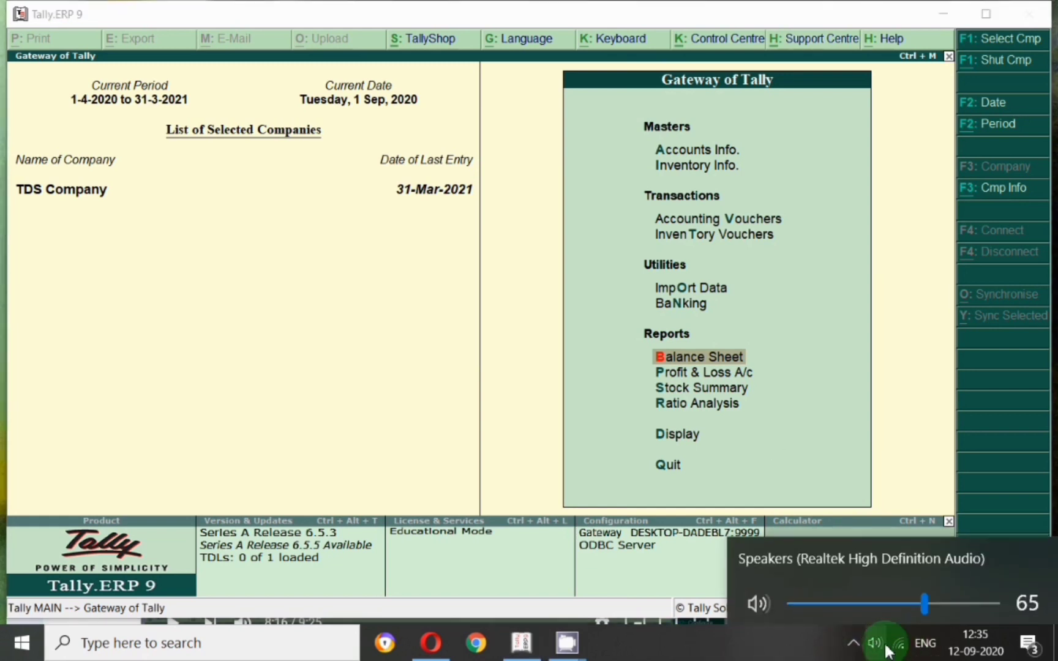
left_click(853, 644)
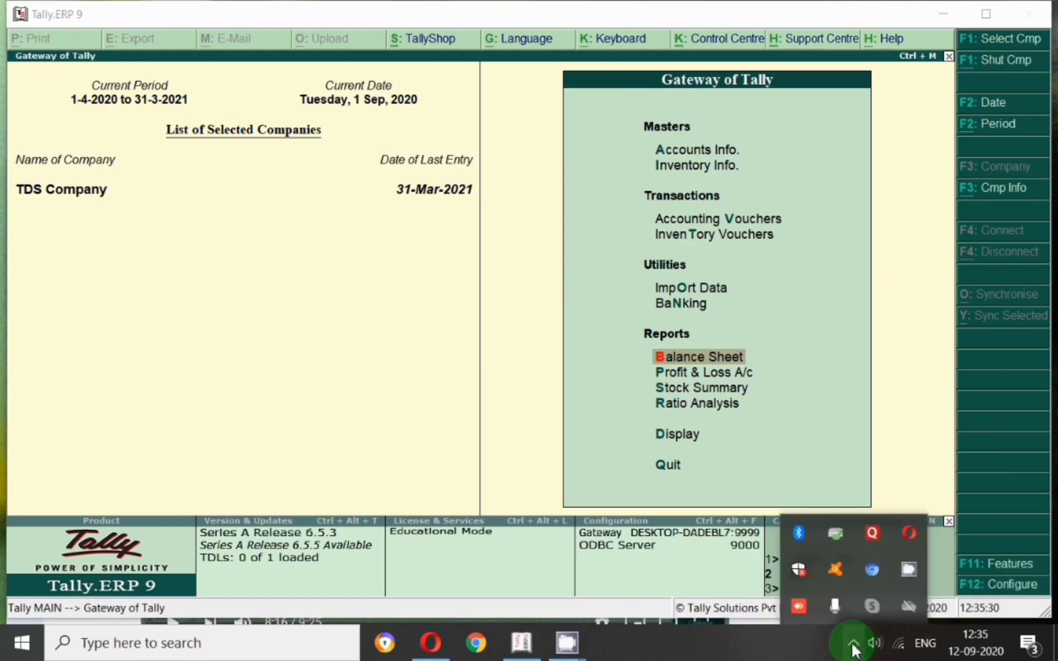
right_click(910, 572)
left_click(951, 522)
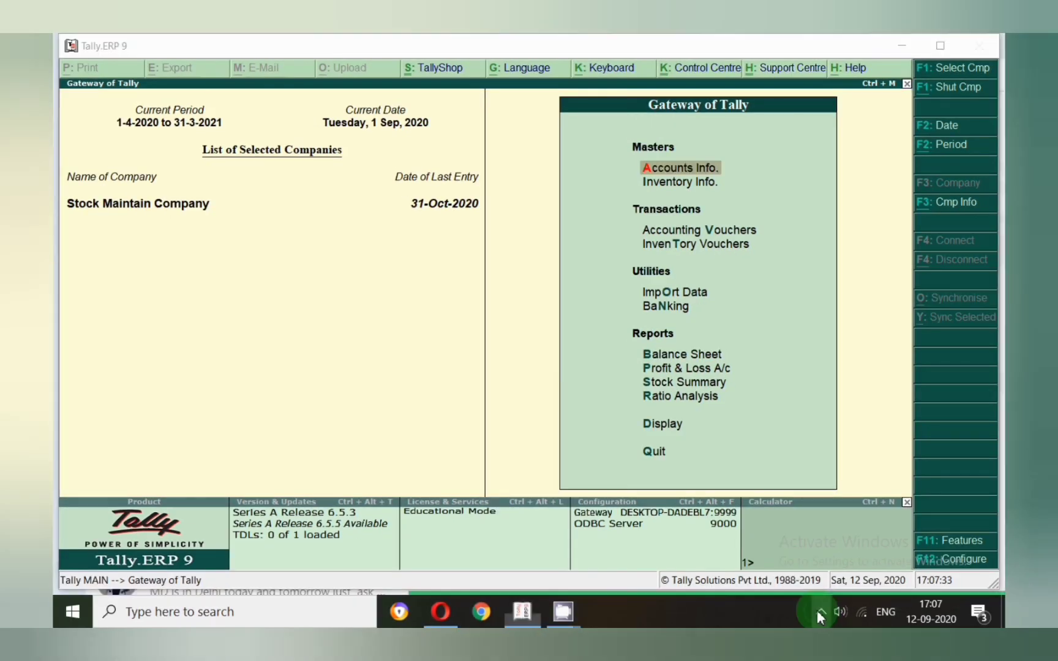